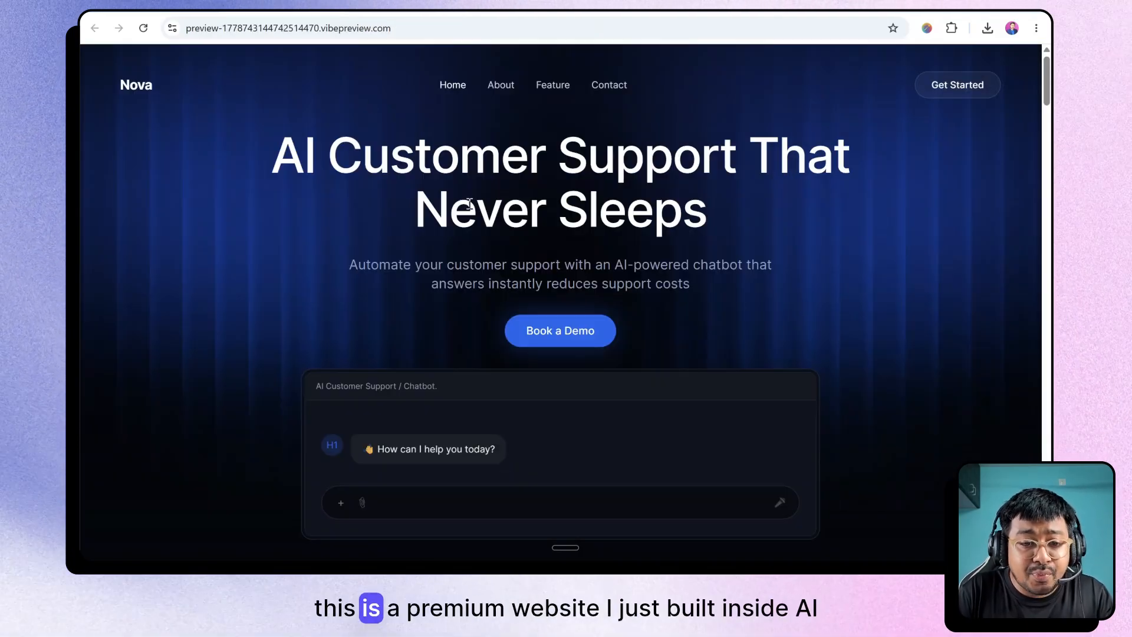
Step: Look through the Nova website preview from the hero section down to the footer
scroll(468, 203, down, 2)
scroll(469, 205, down, 15)
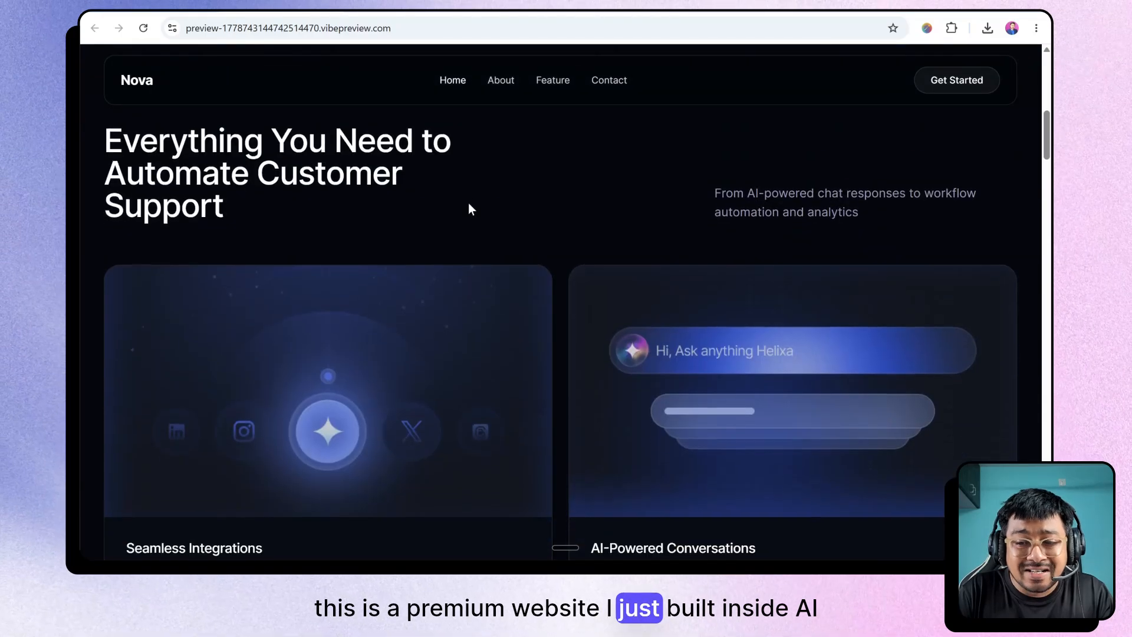
scroll(469, 209, down, 15)
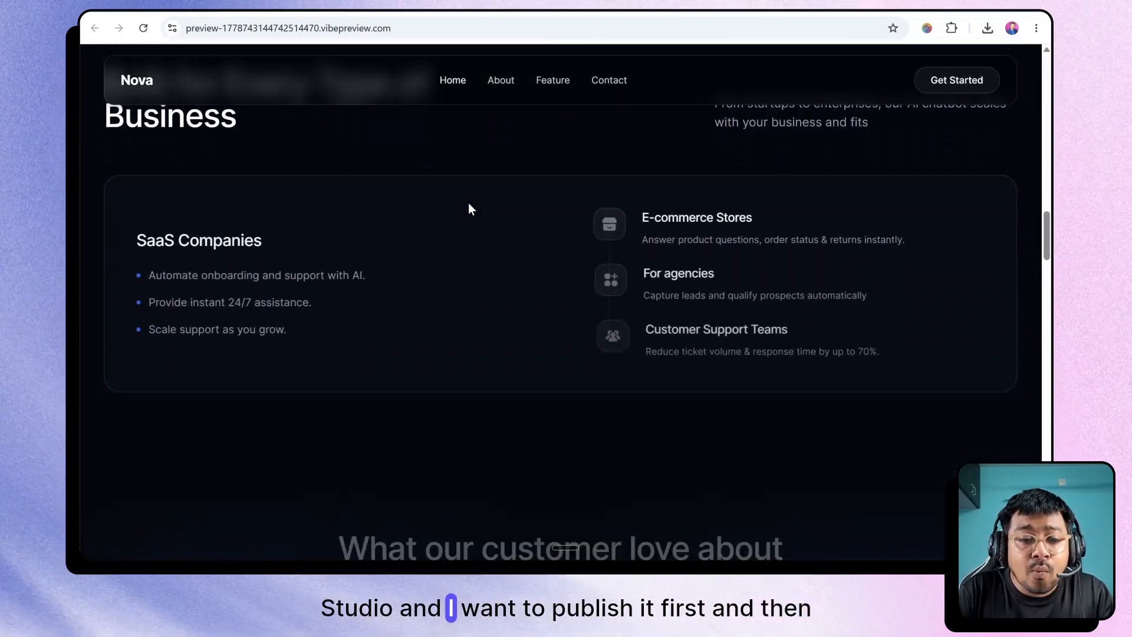
scroll(469, 208, down, 15)
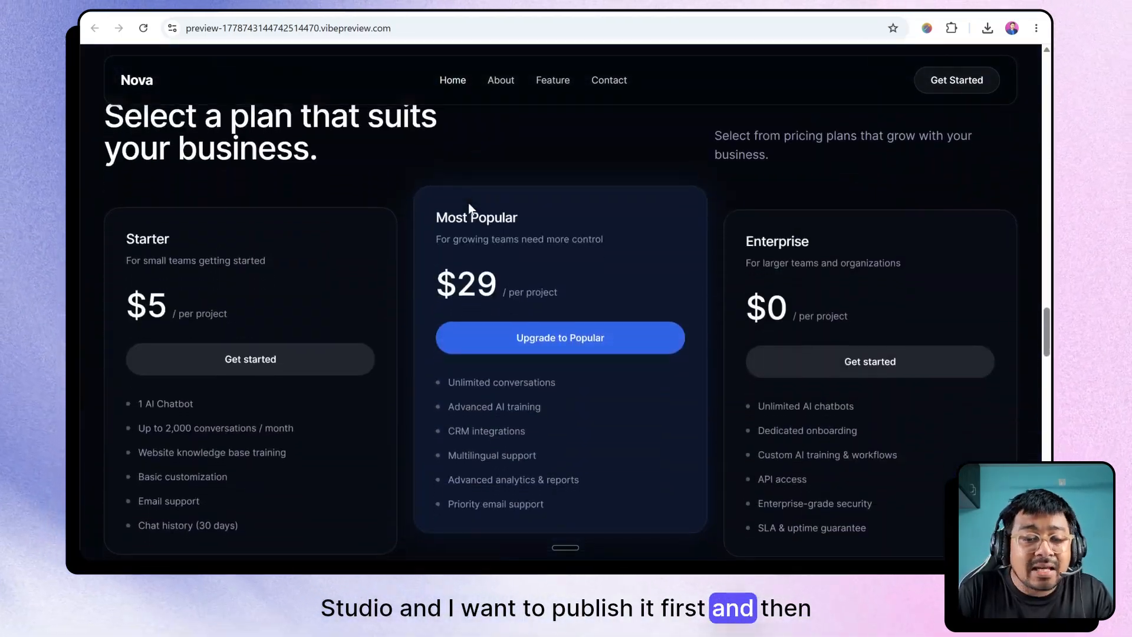
scroll(469, 209, down, 15)
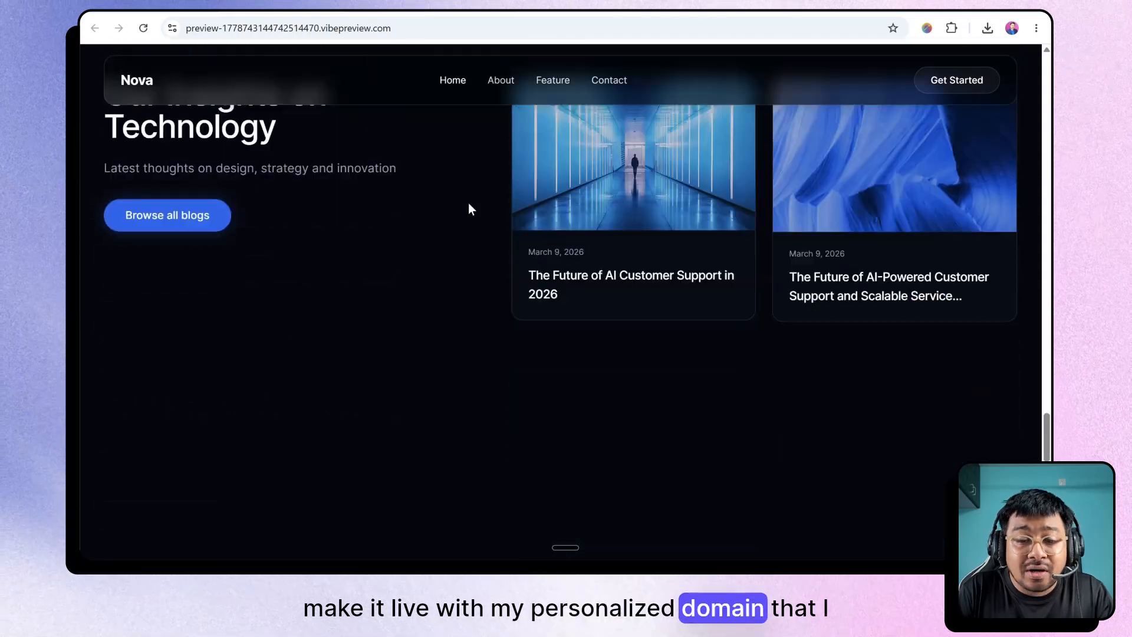
scroll(469, 209, down, 6)
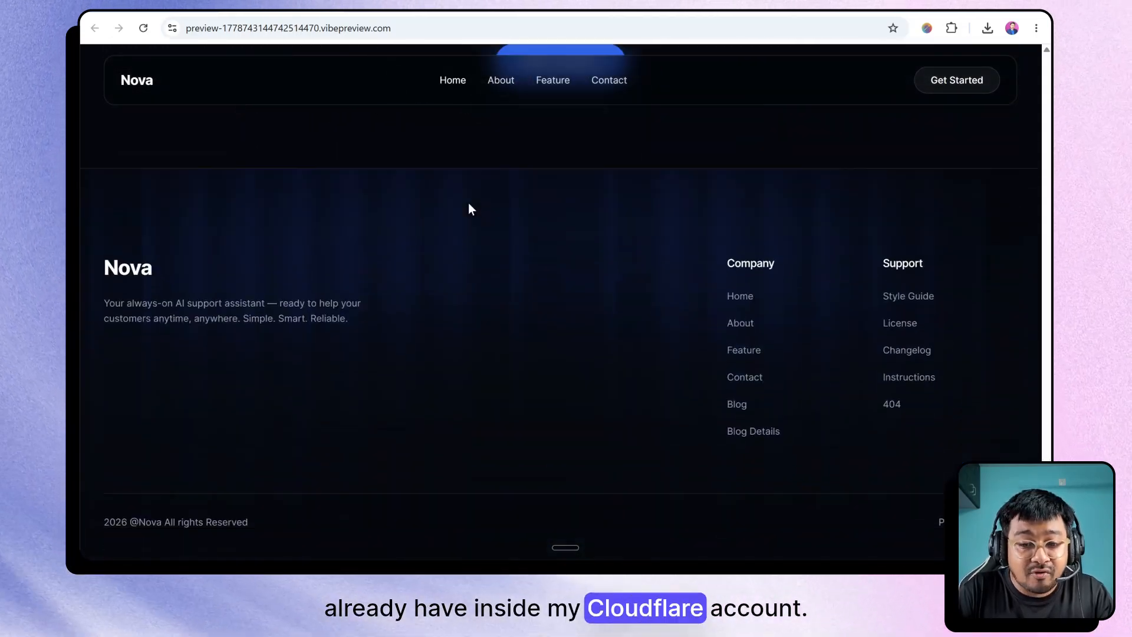
scroll(469, 208, up, 8)
scroll(469, 209, up, 20)
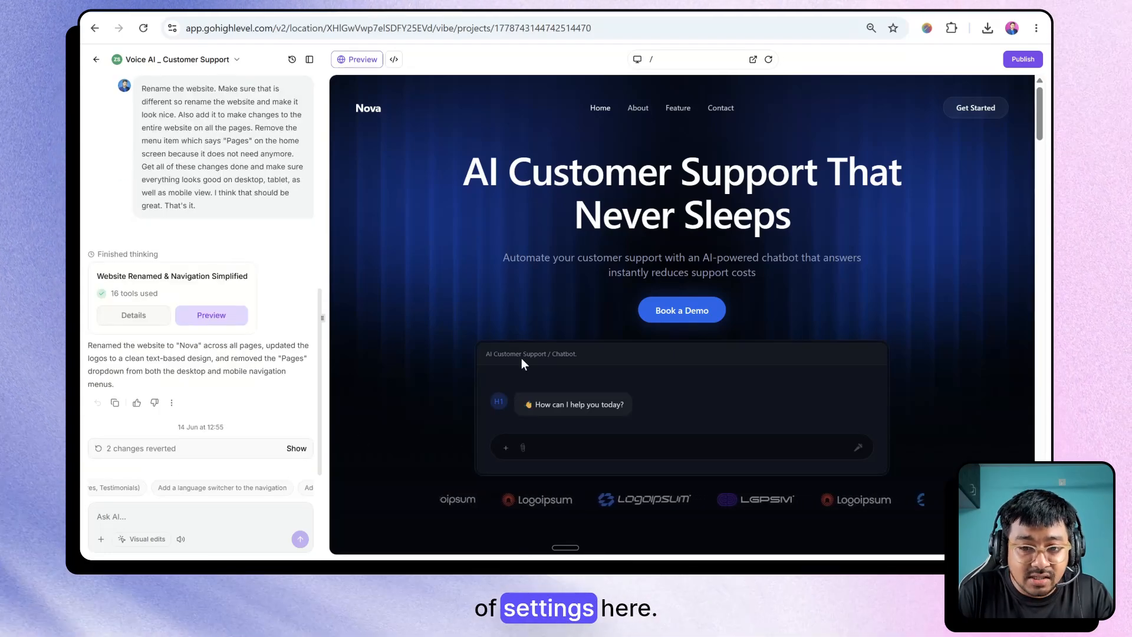
Step: Look over the site in the AI Studio editor and the Modern Marketing - SAAS Website template page in the community classroom
scroll(500, 426, down, 10)
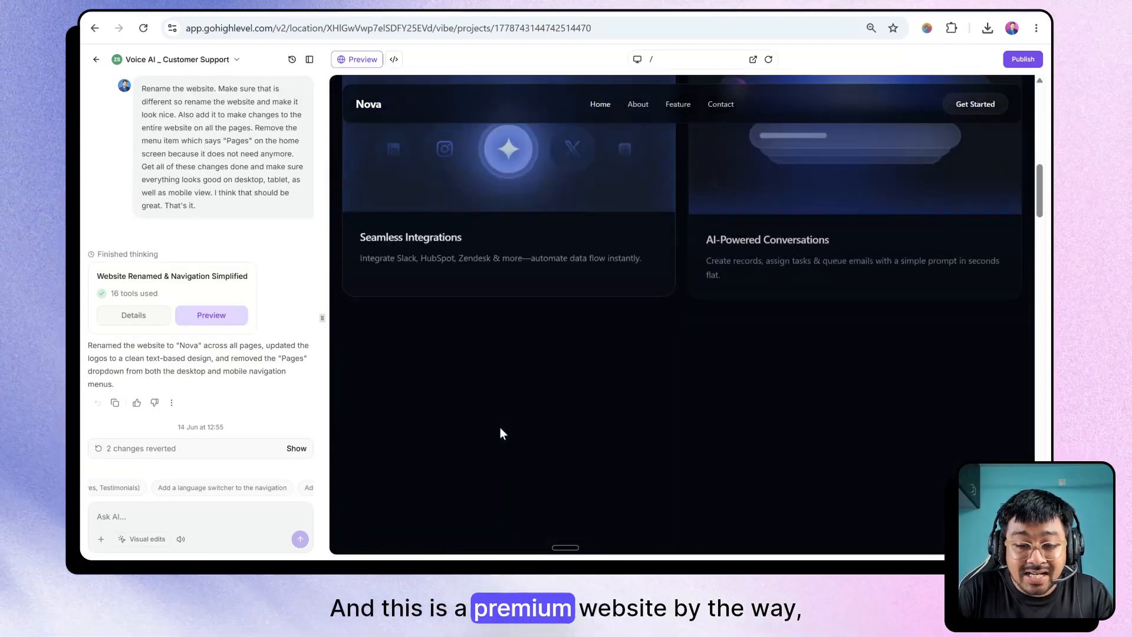
scroll(500, 427, up, 10)
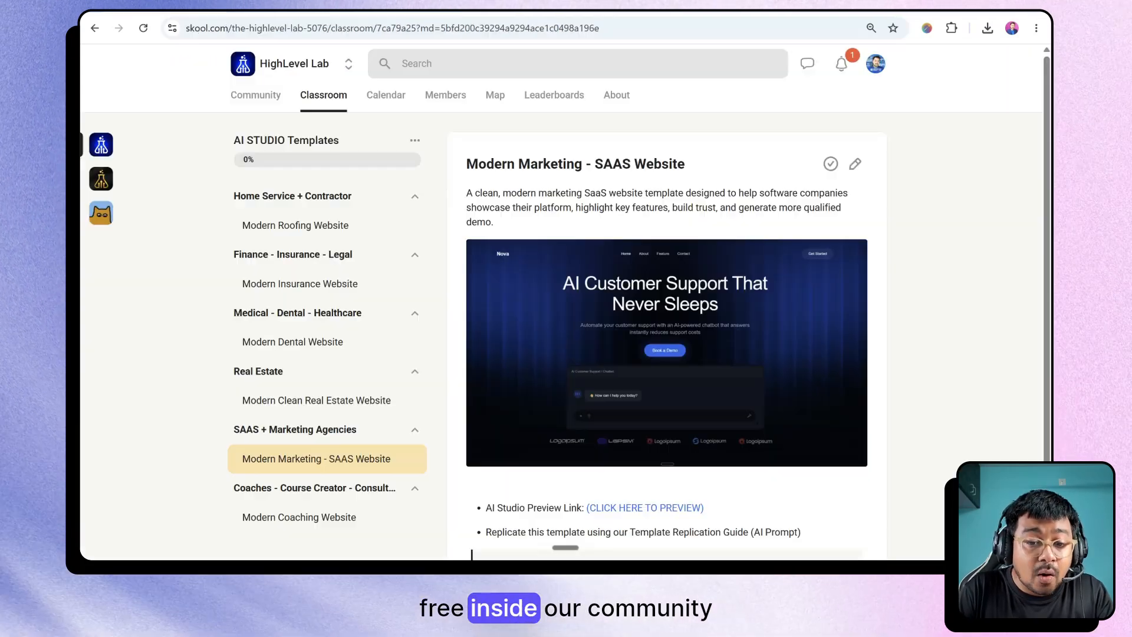
scroll(365, 253, down, 2)
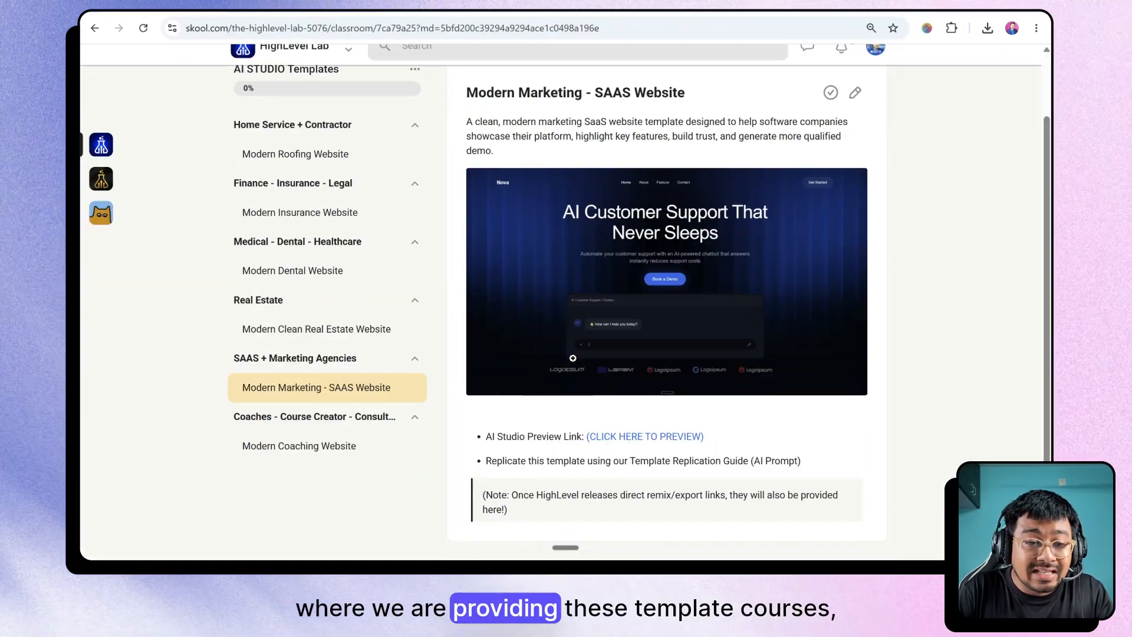
scroll(343, 232, up, 2)
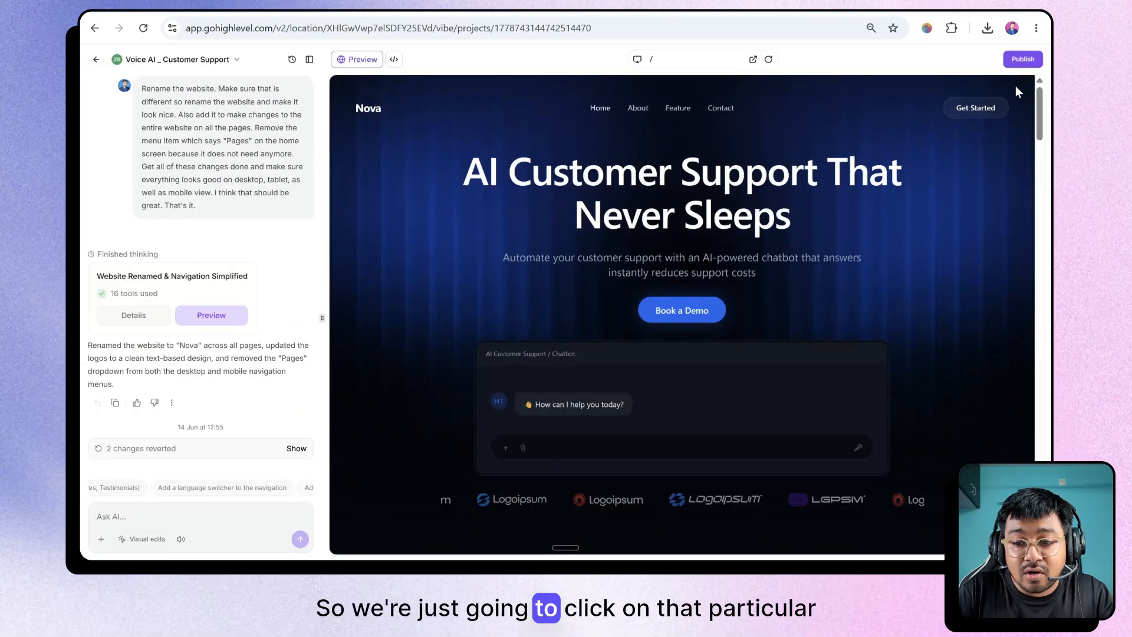
Step: Set the website address to nova-ai-support.vibepreview.com in the publish settings and continue publishing to the website info
click(1022, 59)
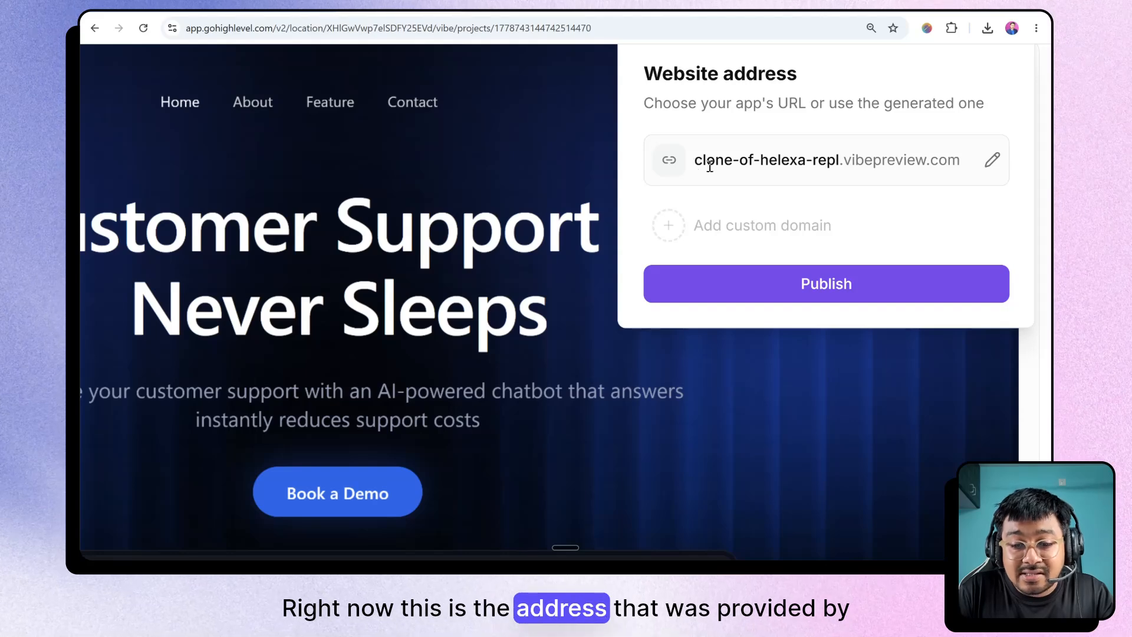
drag(835, 160, 701, 158)
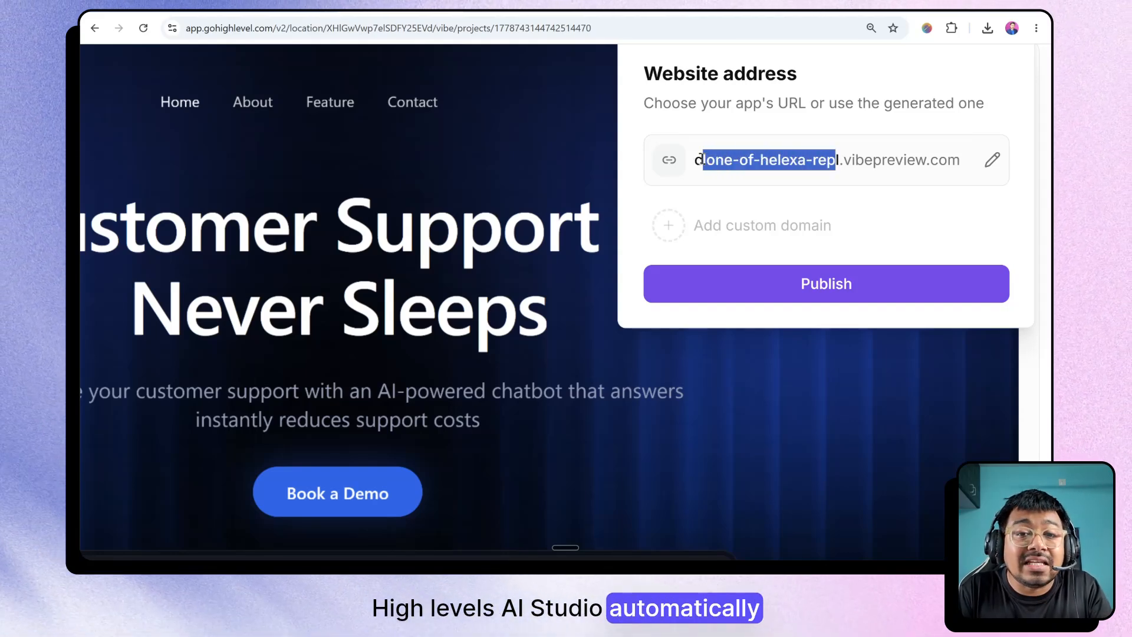
click(992, 162)
triple_click(809, 163)
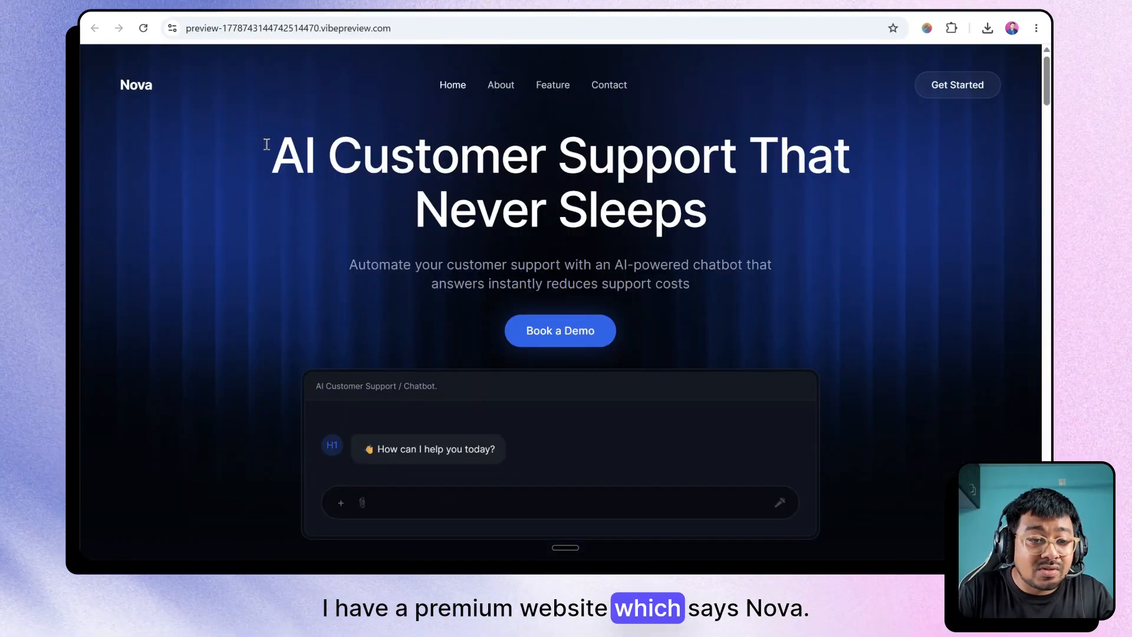
drag(273, 151, 853, 161)
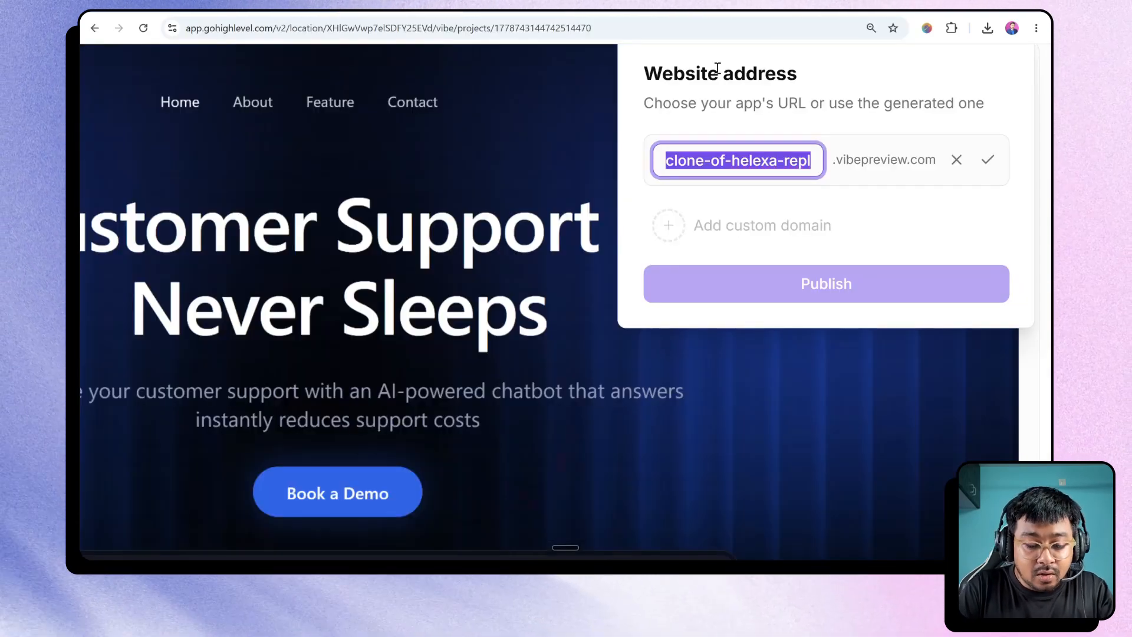
text(nova-ai-support)
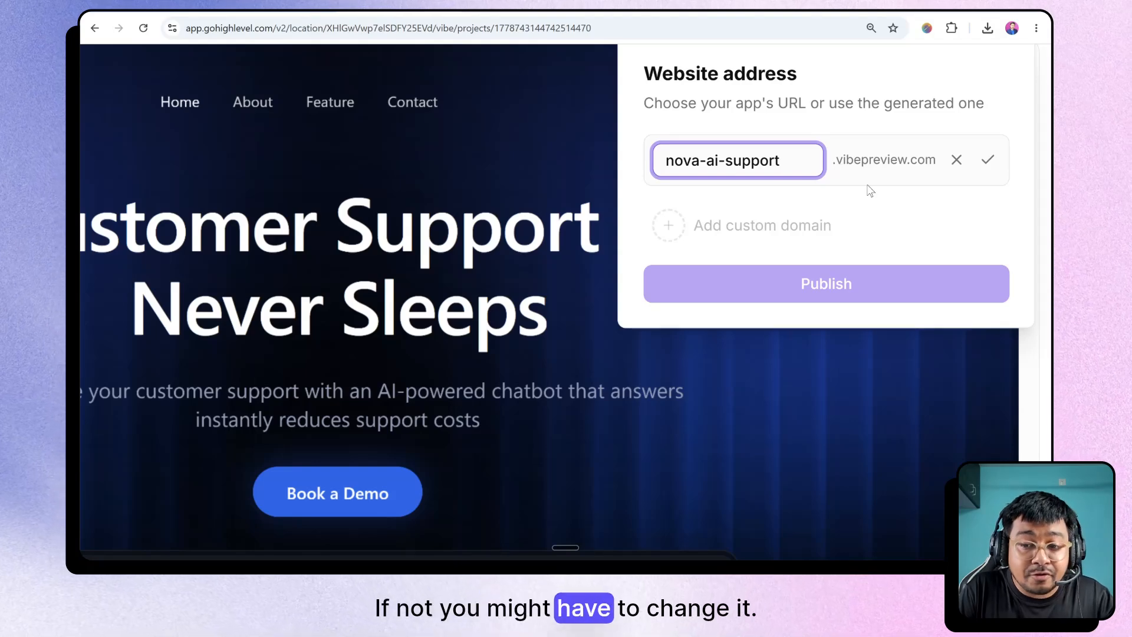
click(988, 159)
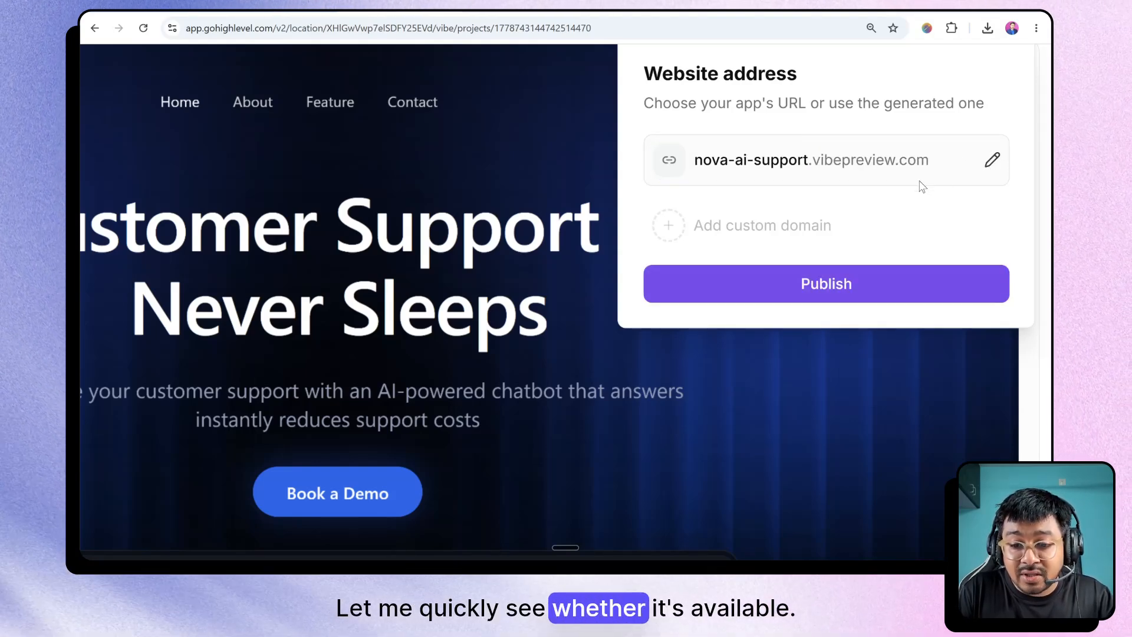
drag(696, 160, 843, 168)
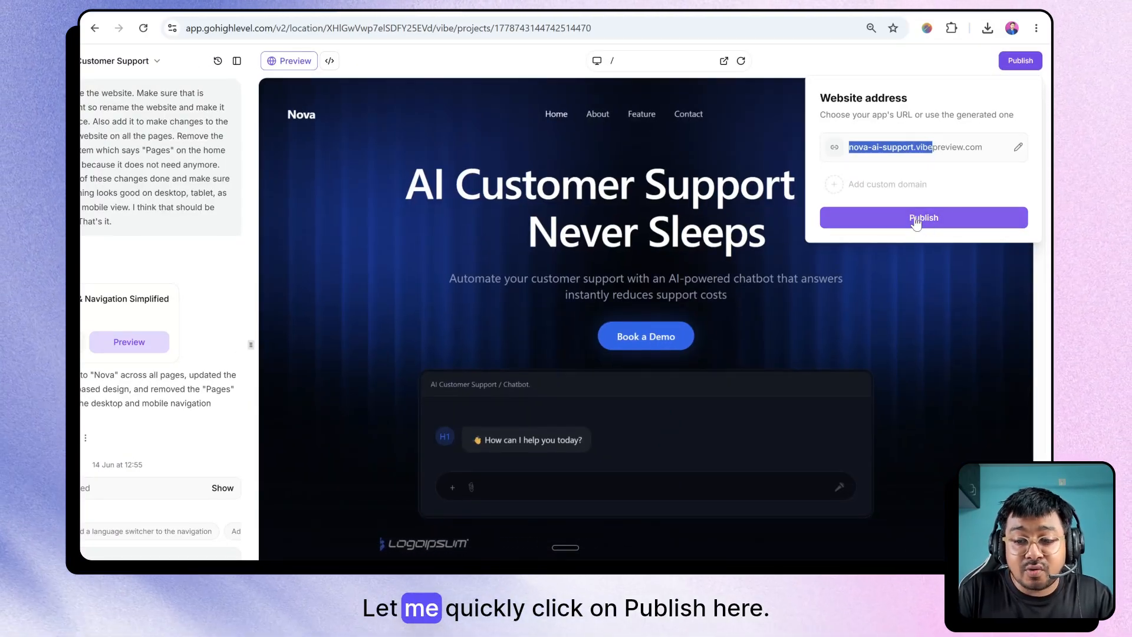
click(916, 221)
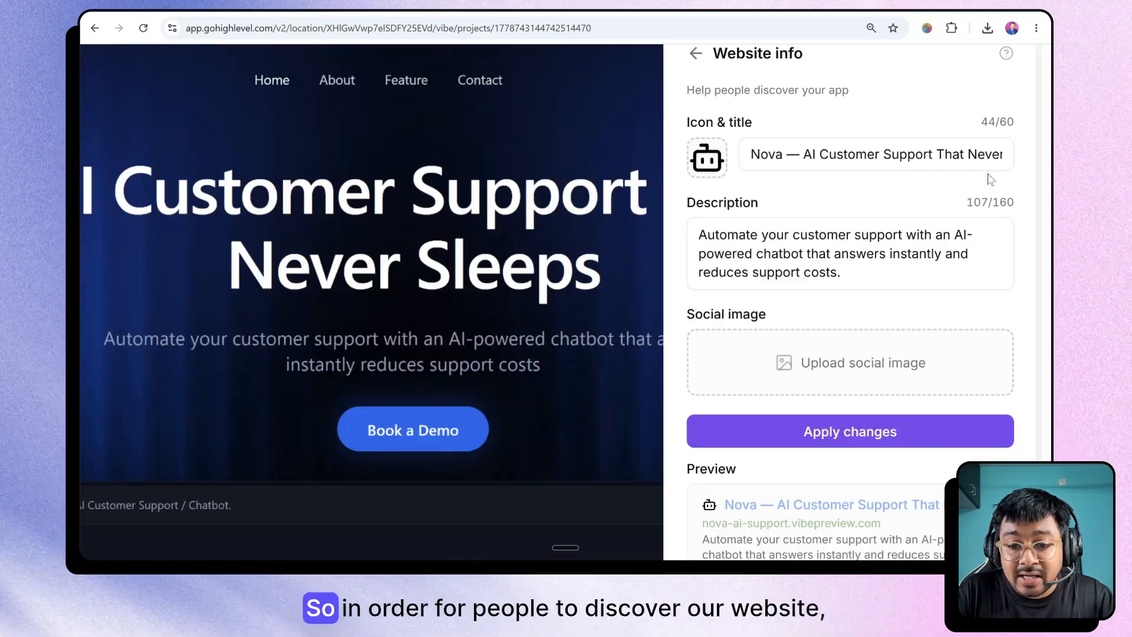
Step: Review the website info's icon and title, description, social image and search preview
scroll(991, 180, up, 1)
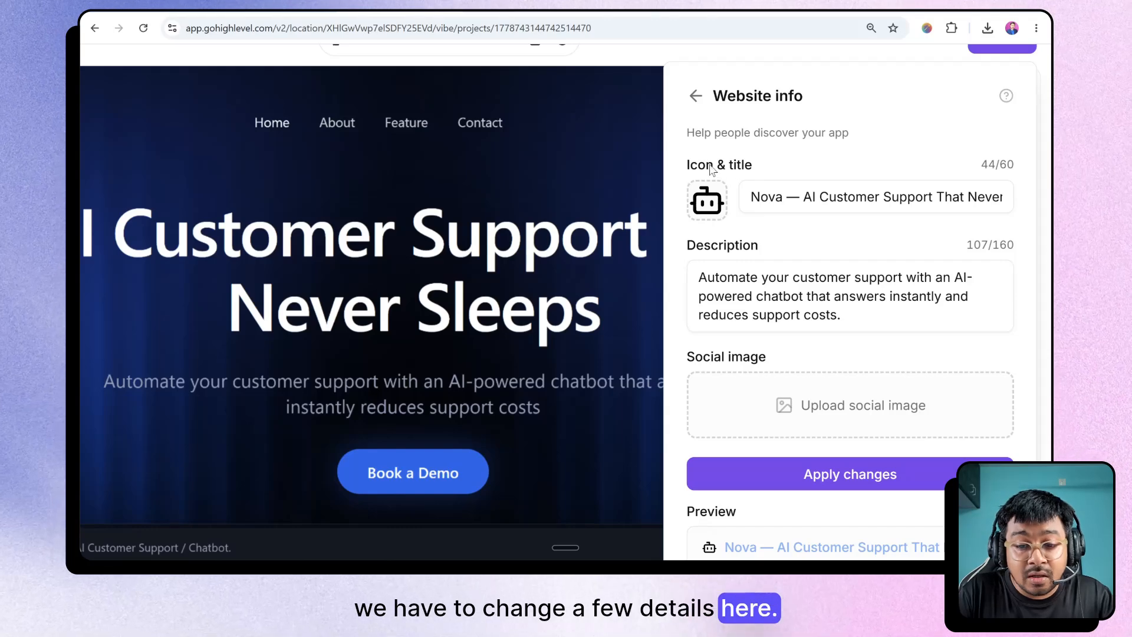
drag(687, 169, 761, 167)
drag(686, 244, 782, 253)
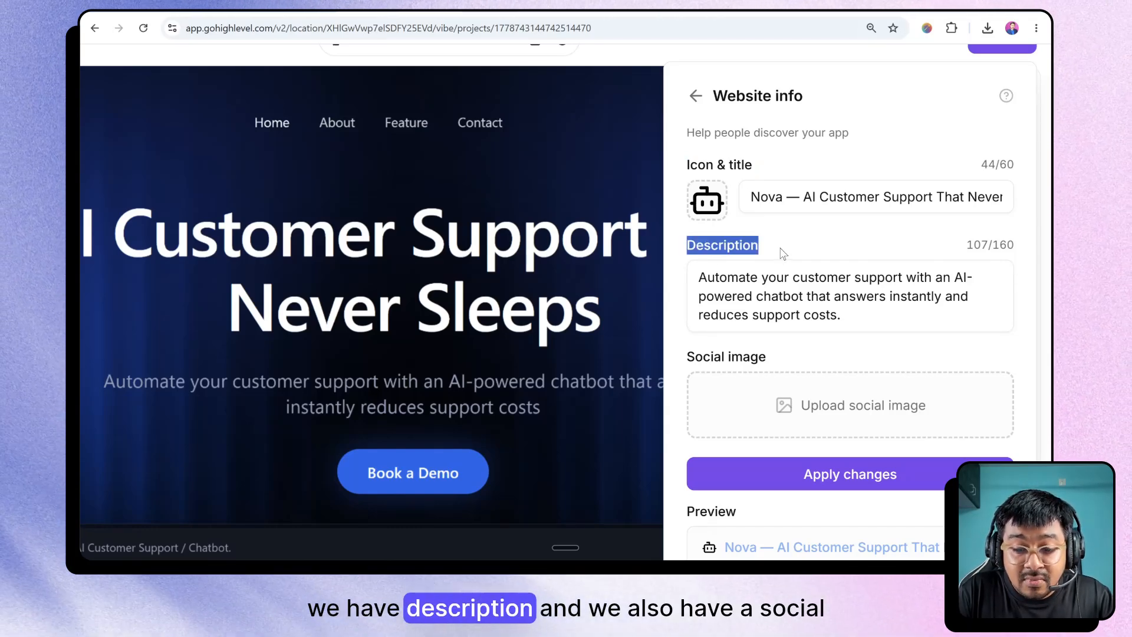
drag(688, 356, 774, 358)
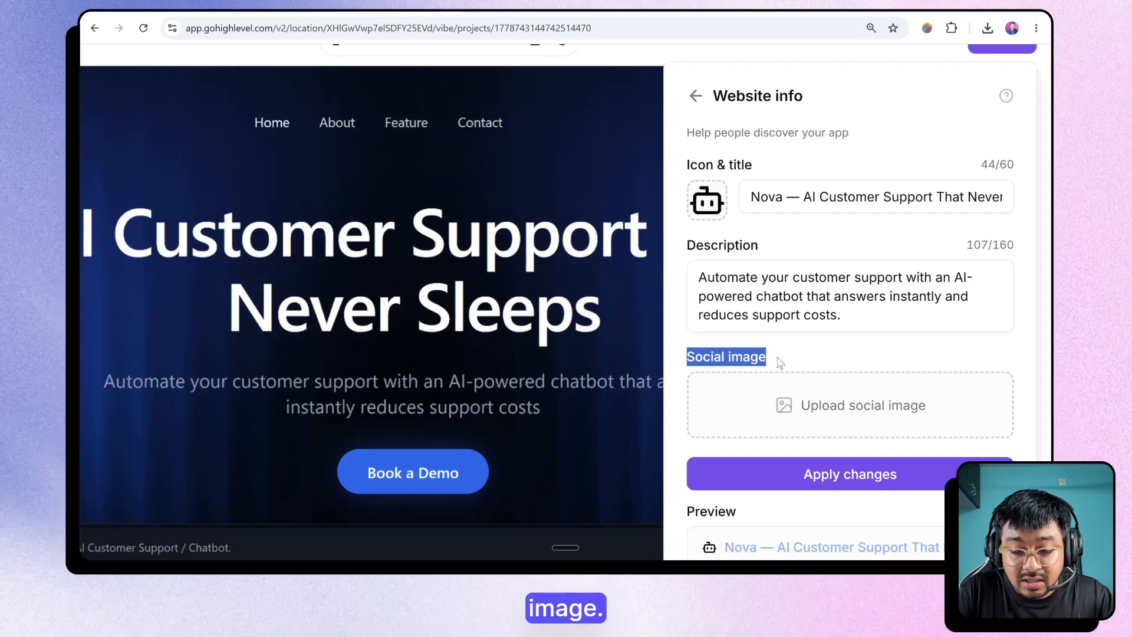
scroll(778, 360, down, 3)
scroll(900, 372, up, 3)
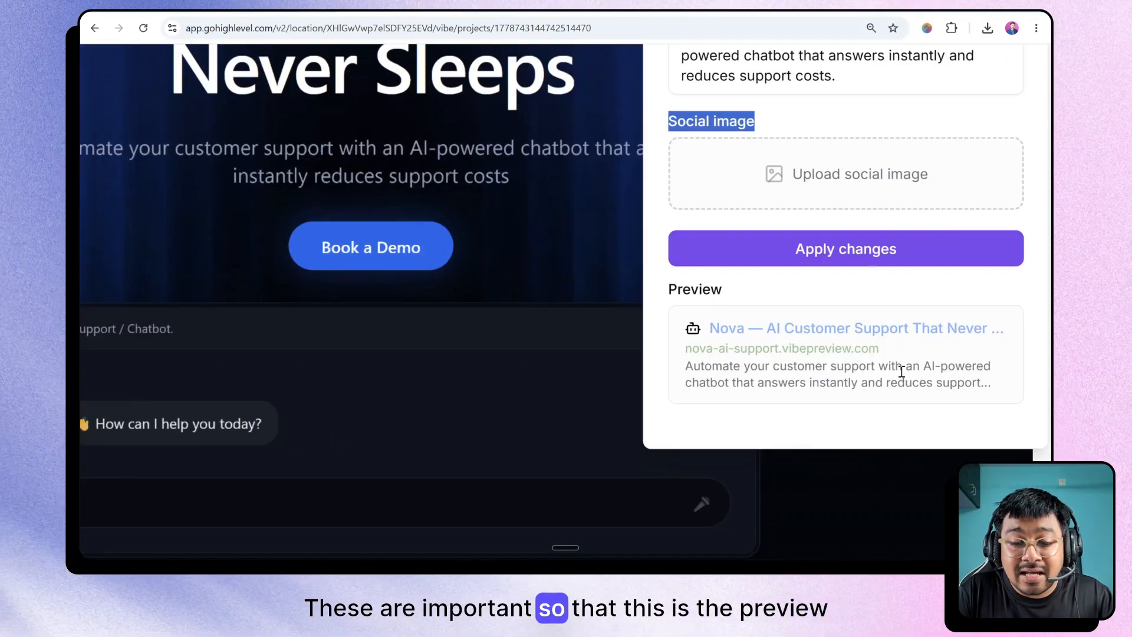
scroll(900, 371, right, 1)
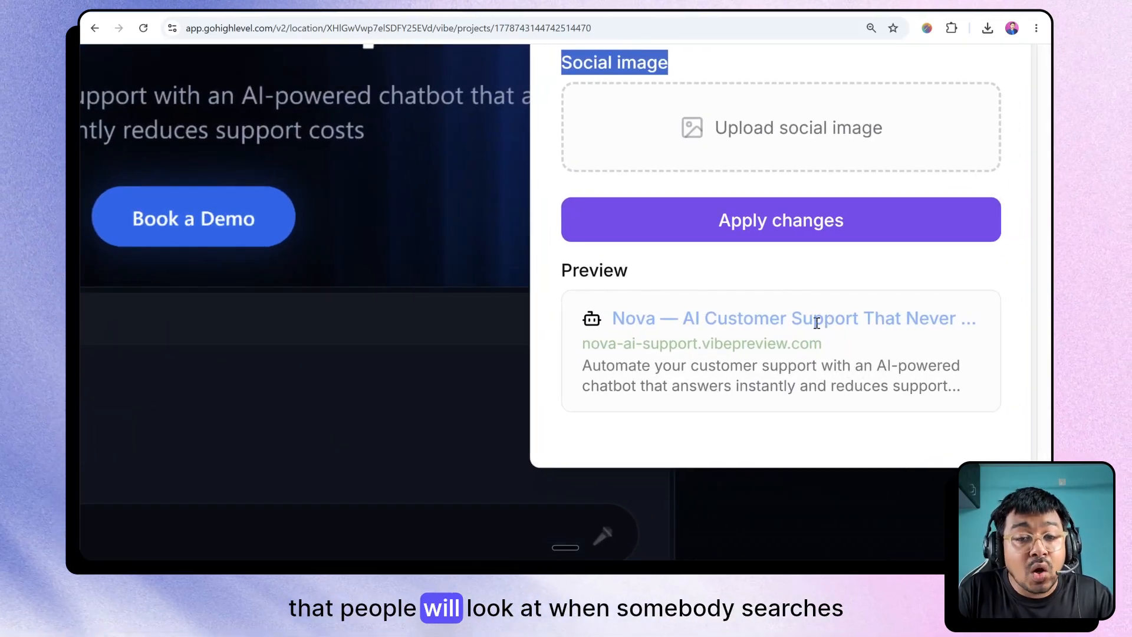
scroll(820, 334, down, 3)
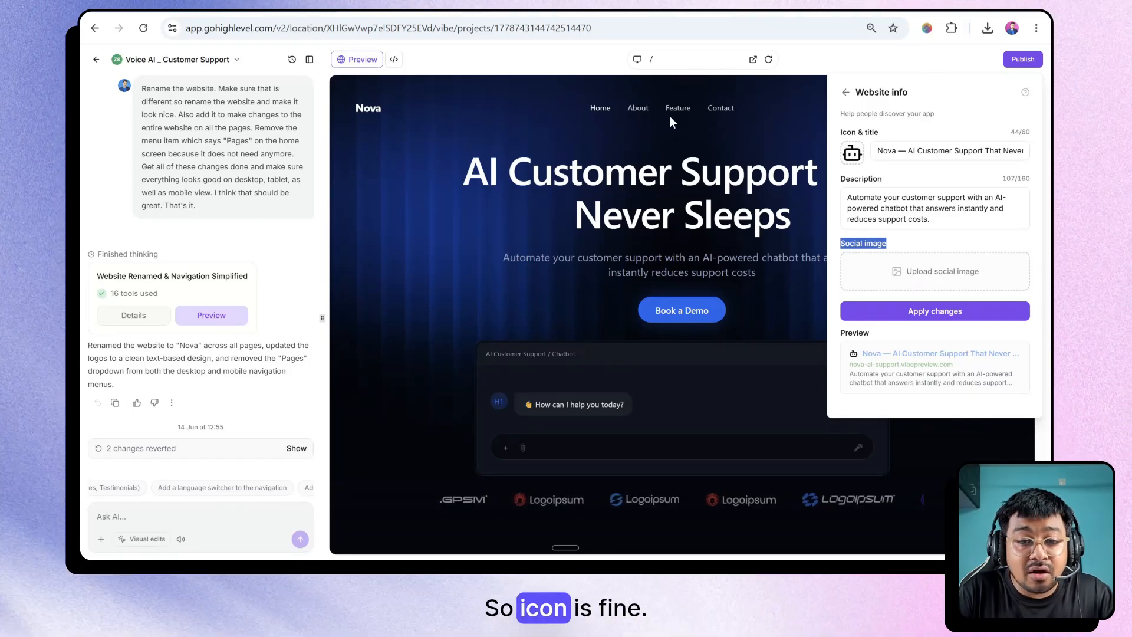
Step: Replace the website title with "NOVA Voice AI Customer Support Agent for HighLevel Businesses", copied from the online notepad, and check its beginning
double_click(885, 151)
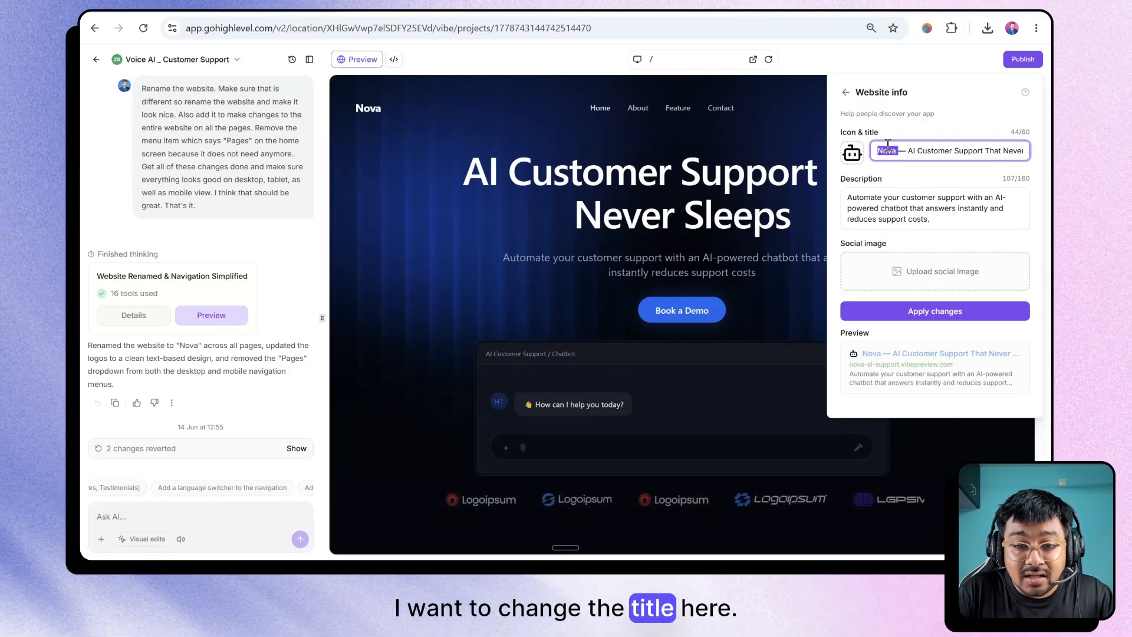
click(582, 9)
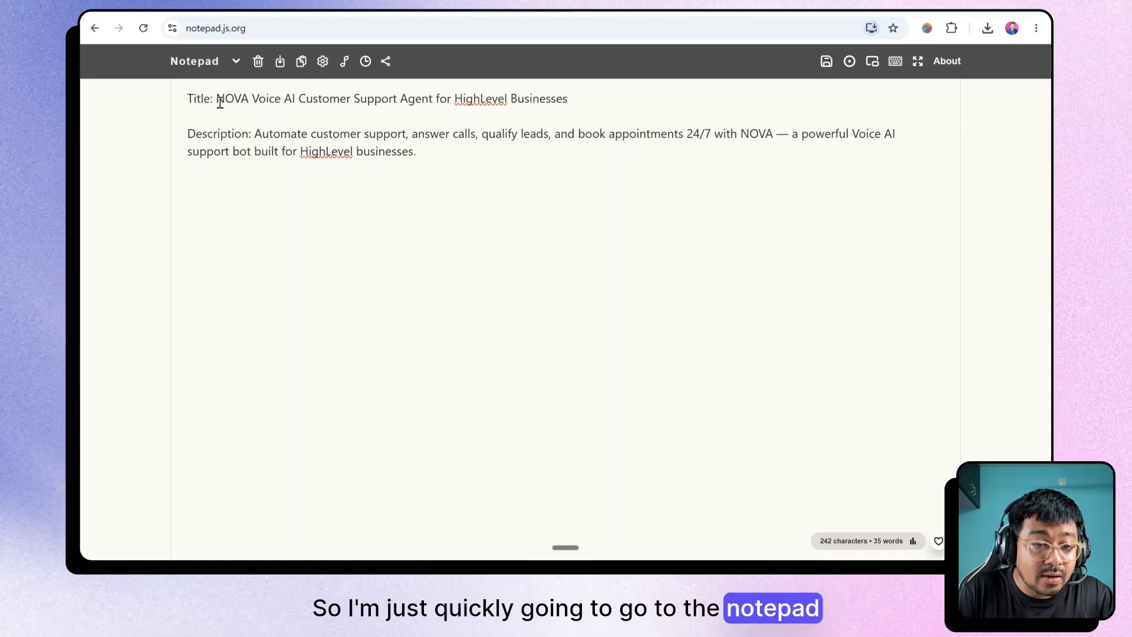
drag(216, 98, 580, 97)
key(ctrl+c)
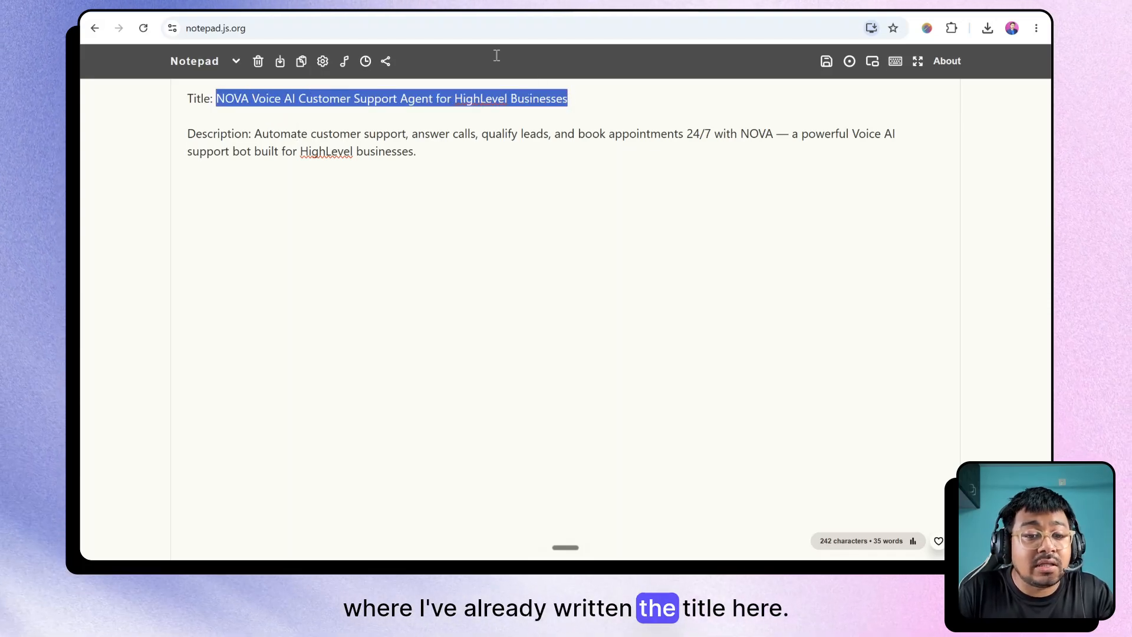
click(477, 11)
click(924, 147)
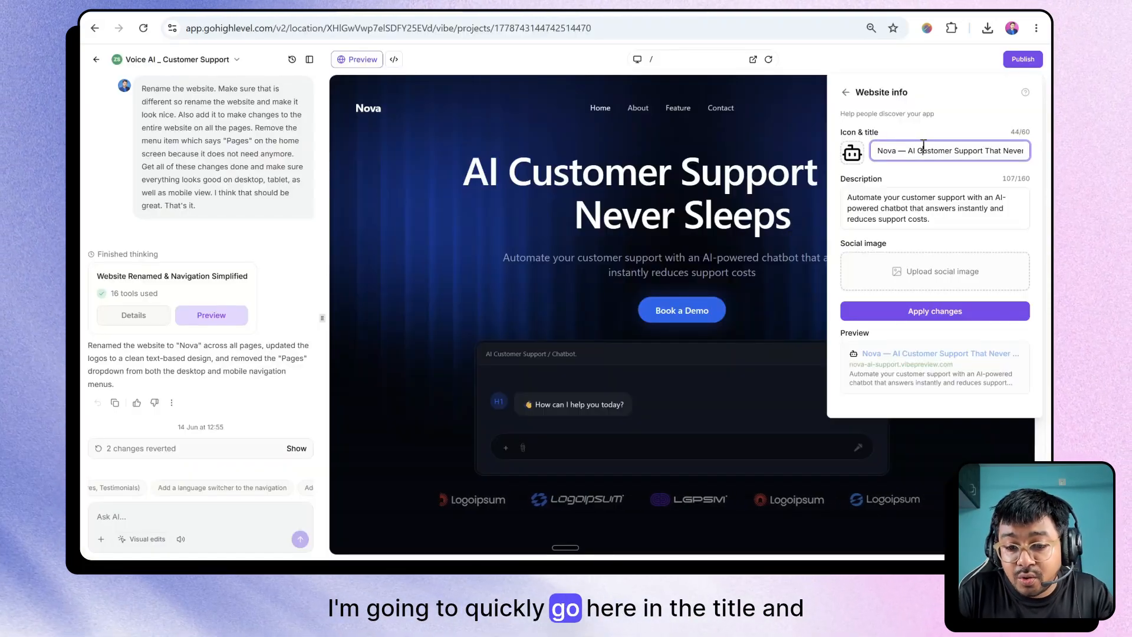
key(ctrl+a)
key(ctrl+v)
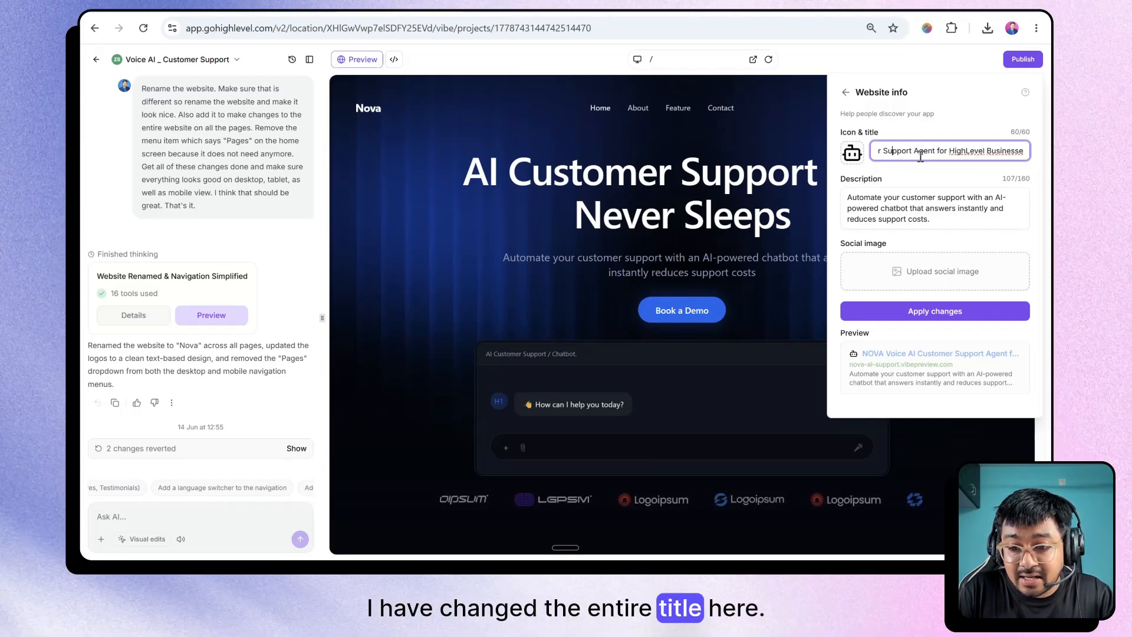
key(Left)
key(Left)
key(Left)
key(Left)
key(Left)
key(Left)
key(Left)
key(Left)
key(Left)
key(Left)
key(Left)
key(Left)
key(Left)
key(Left)
key(Left)
key(Left)
key(Left)
key(Left)
key(Left)
key(Left)
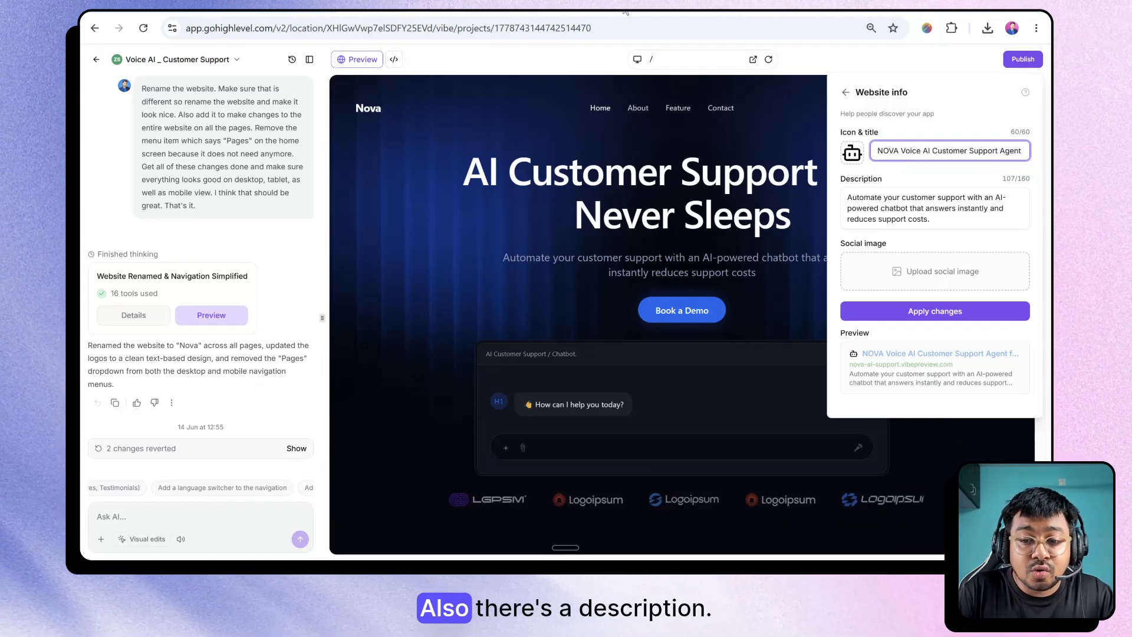
Step: Replace the website description with the notepad's text starting "Automate customer support, answer calls, qualify leads", and remove the trailing line break
click(472, 5)
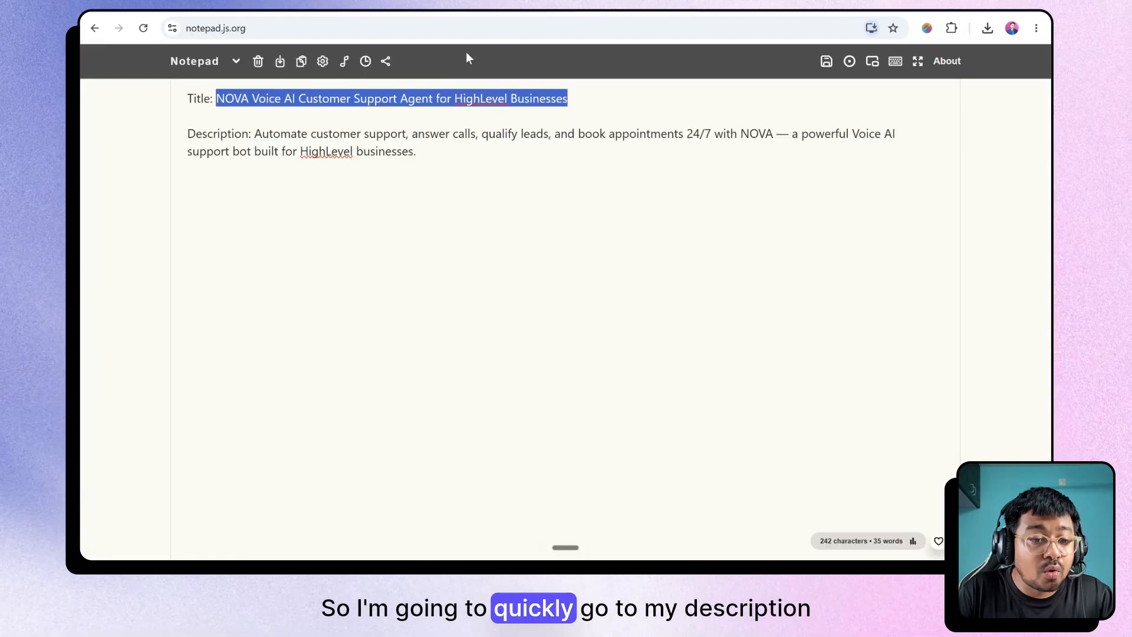
drag(254, 133, 436, 166)
key(ctrl+c)
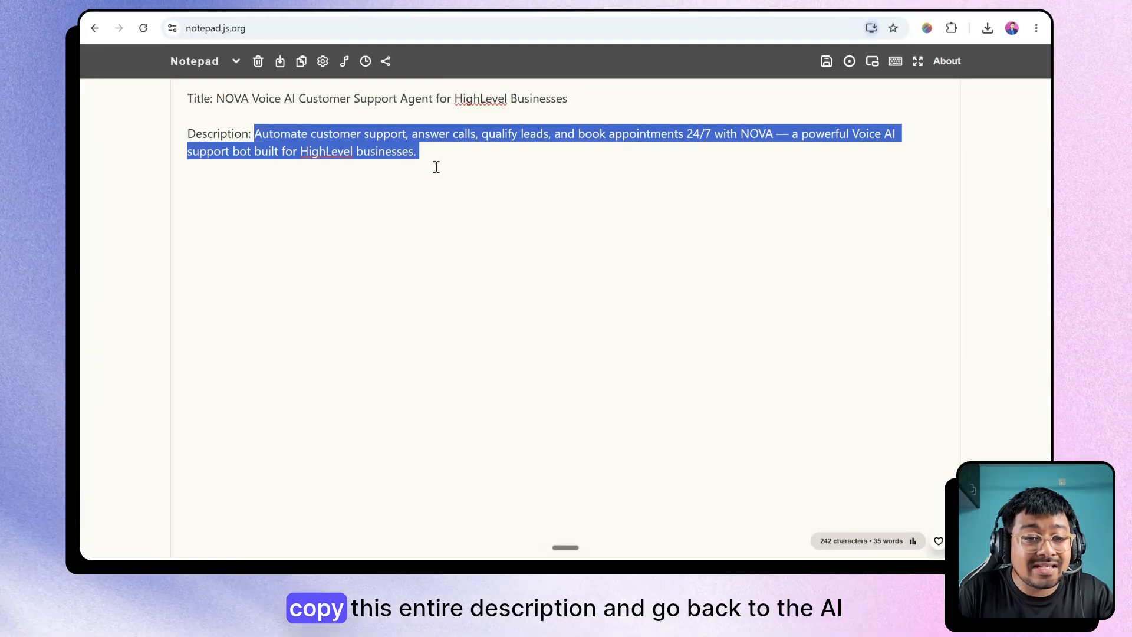
click(395, 5)
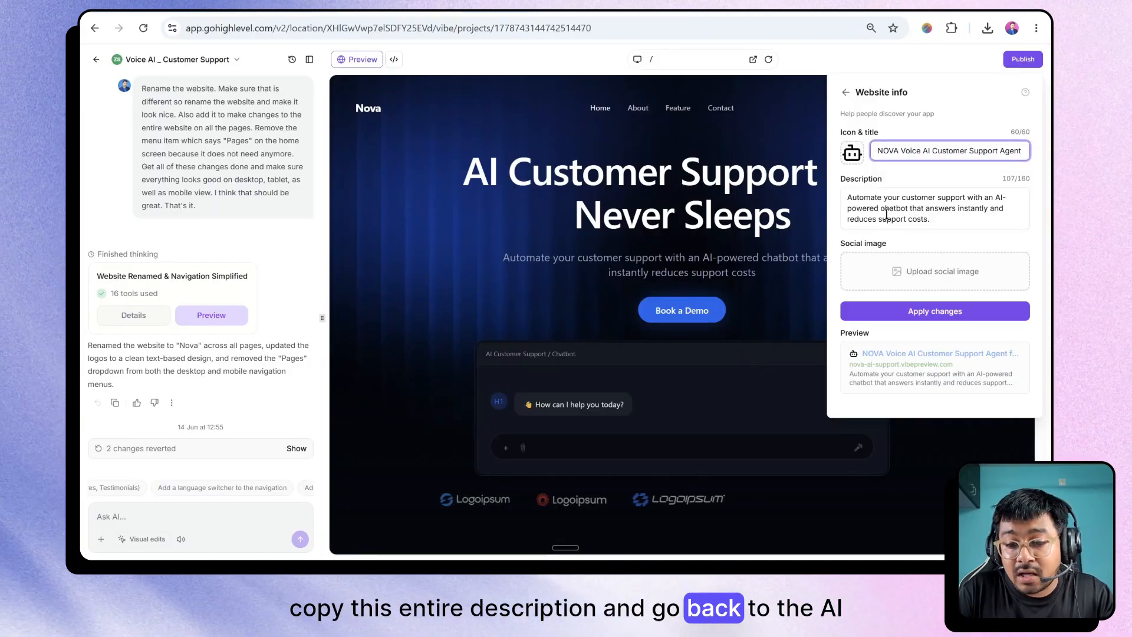
click(885, 214)
key(ctrl+a)
key(ctrl+v)
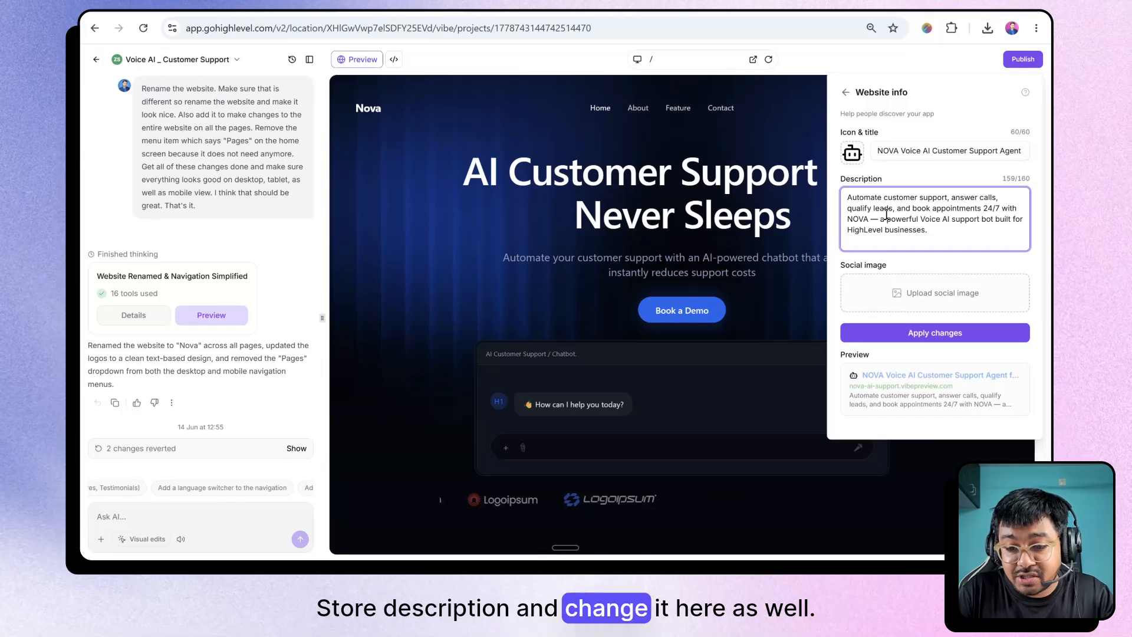
key(BackSpace)
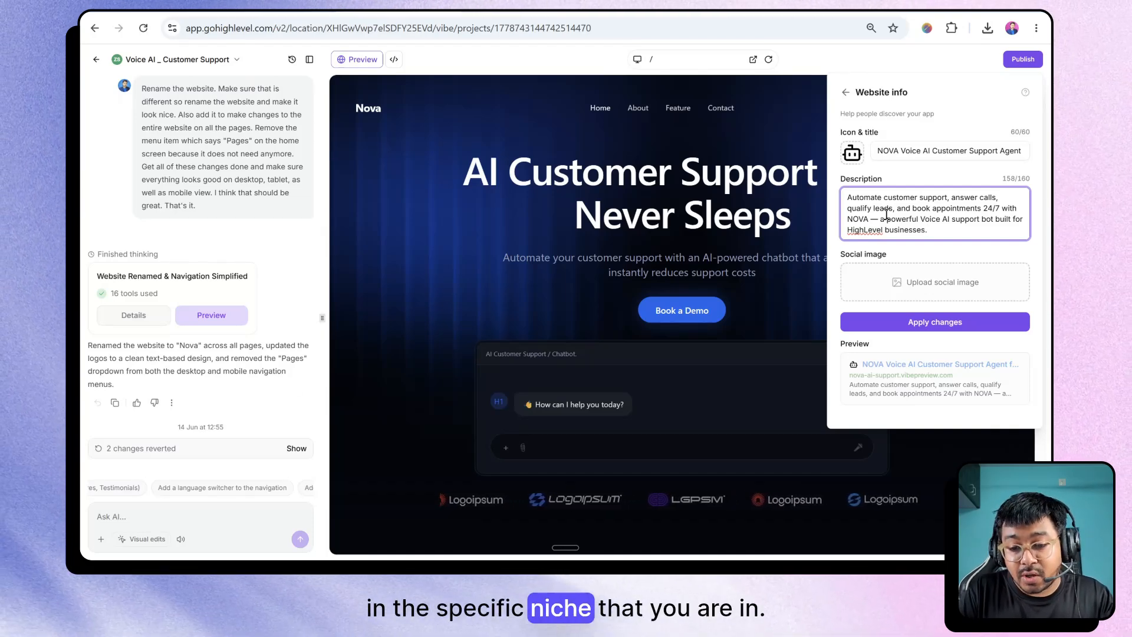
Step: Upload the first of today's ChatGPT images in Downloads as the social image and apply the website info changes
click(921, 284)
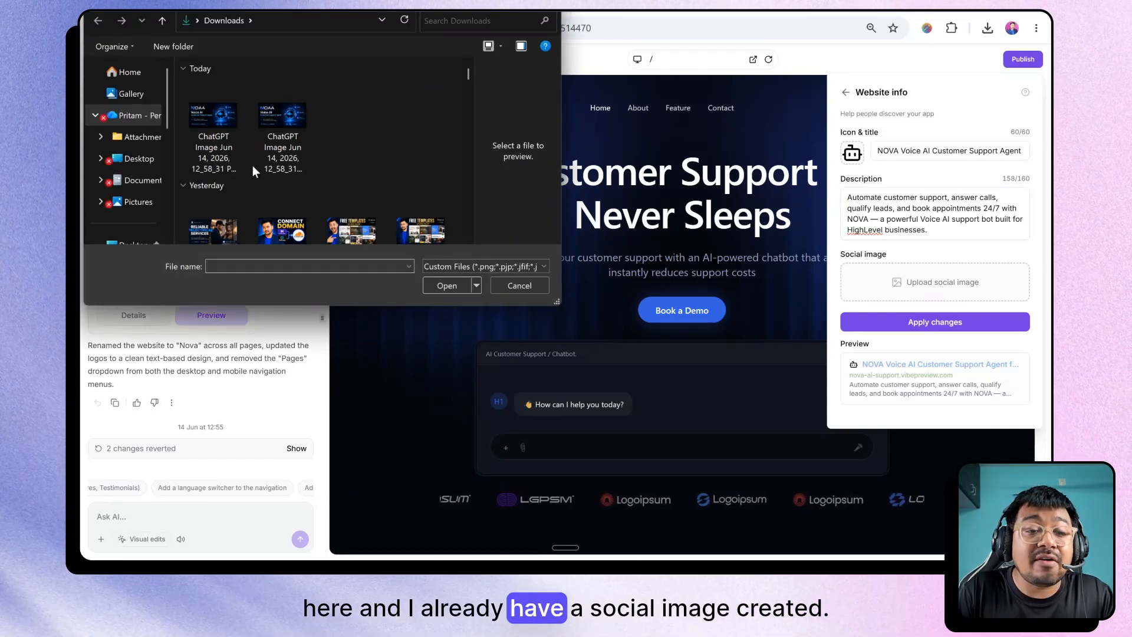
click(208, 131)
double_click(209, 131)
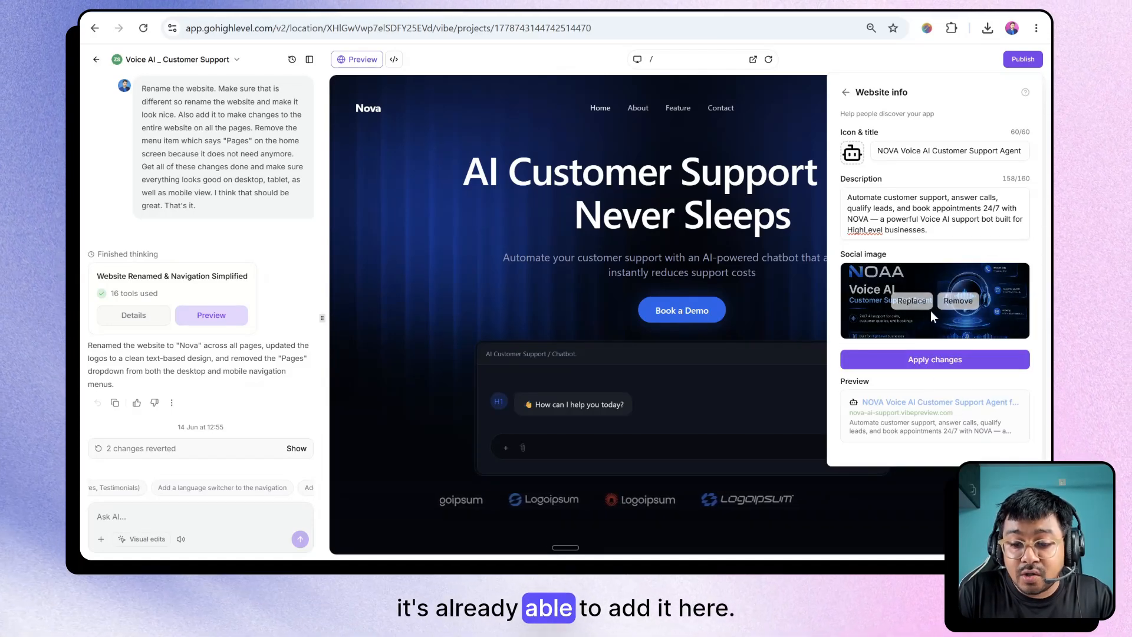
mouse_move(911, 304)
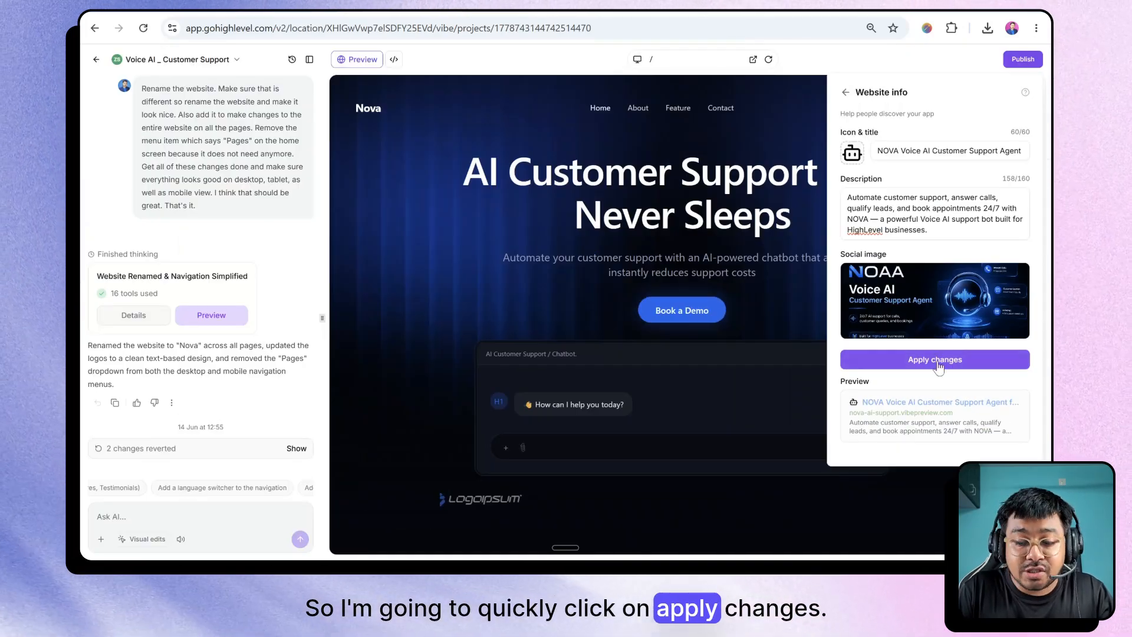
click(938, 361)
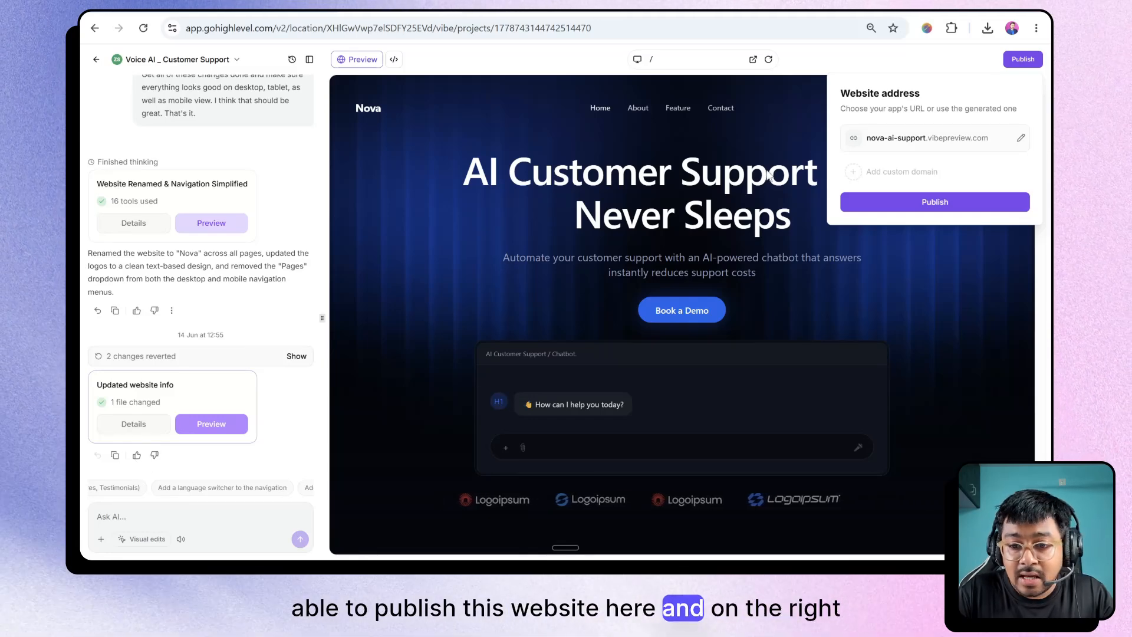
Step: Publish the website at the default address nova-ai-support.vibepreview.com and check the publishing status
scroll(1008, 136, right, 1)
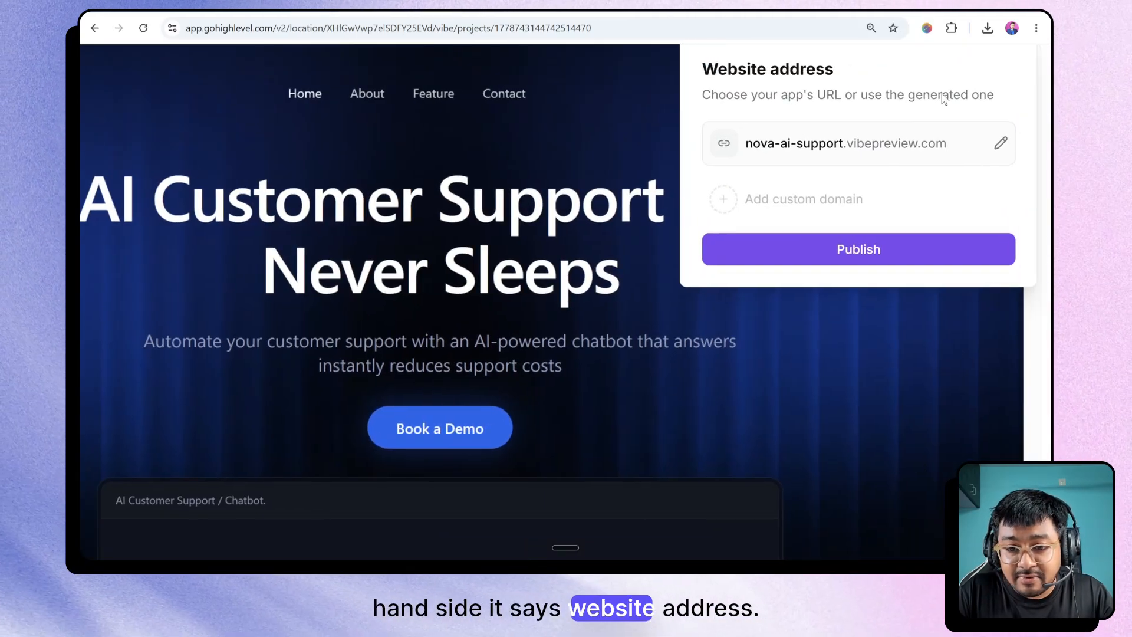
drag(748, 146, 887, 146)
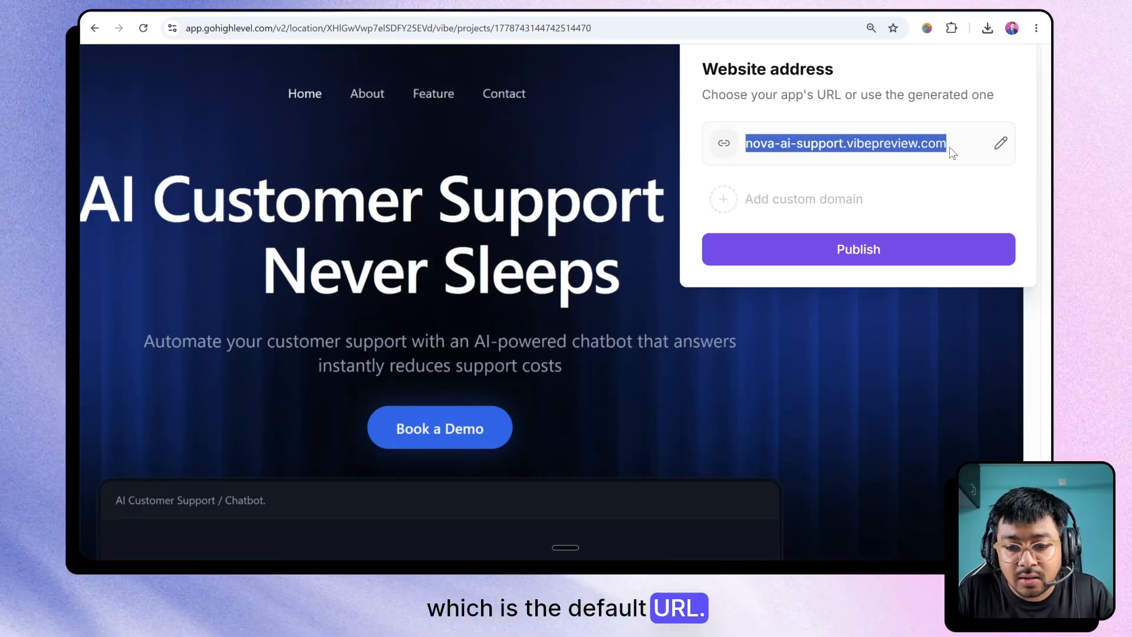
scroll(871, 213, down, 5)
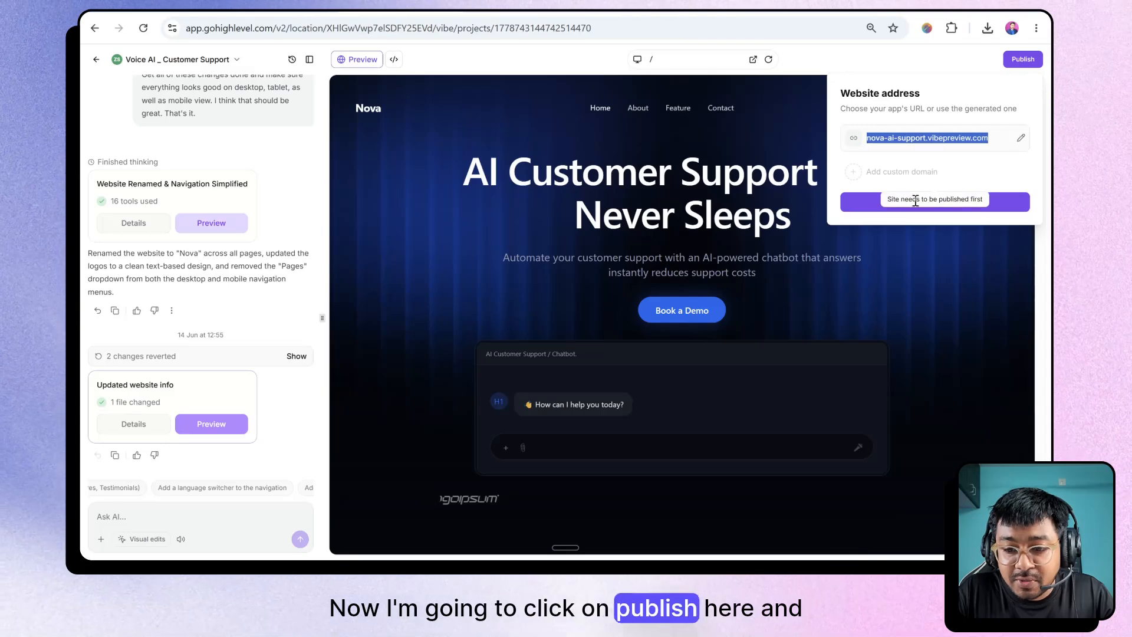
click(880, 206)
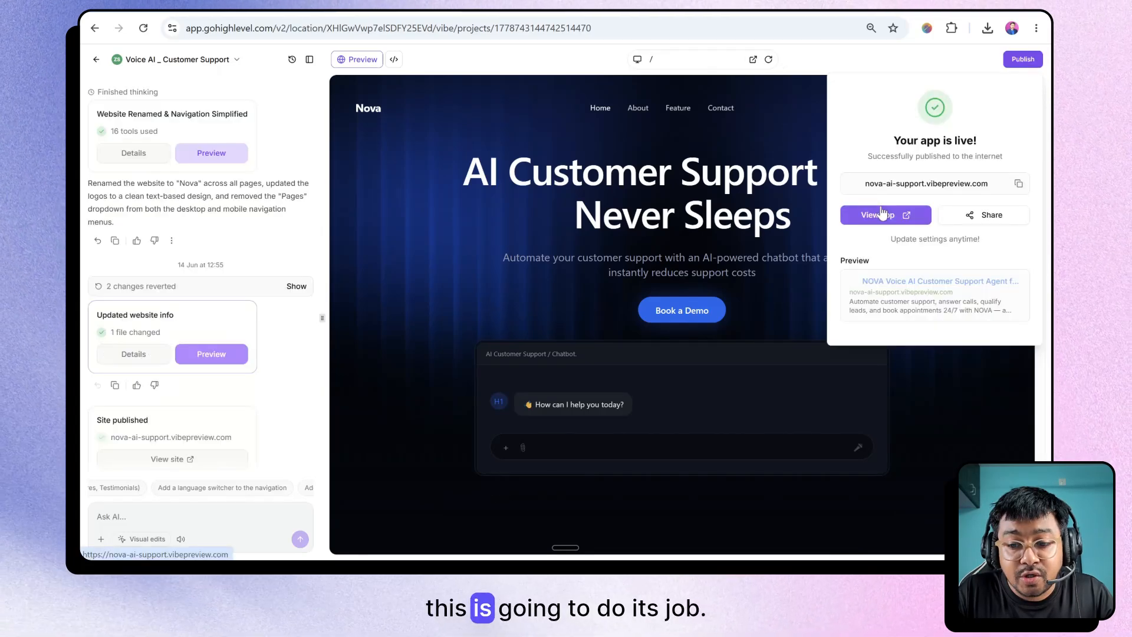
scroll(990, 136, up, 5)
scroll(988, 136, right, 1)
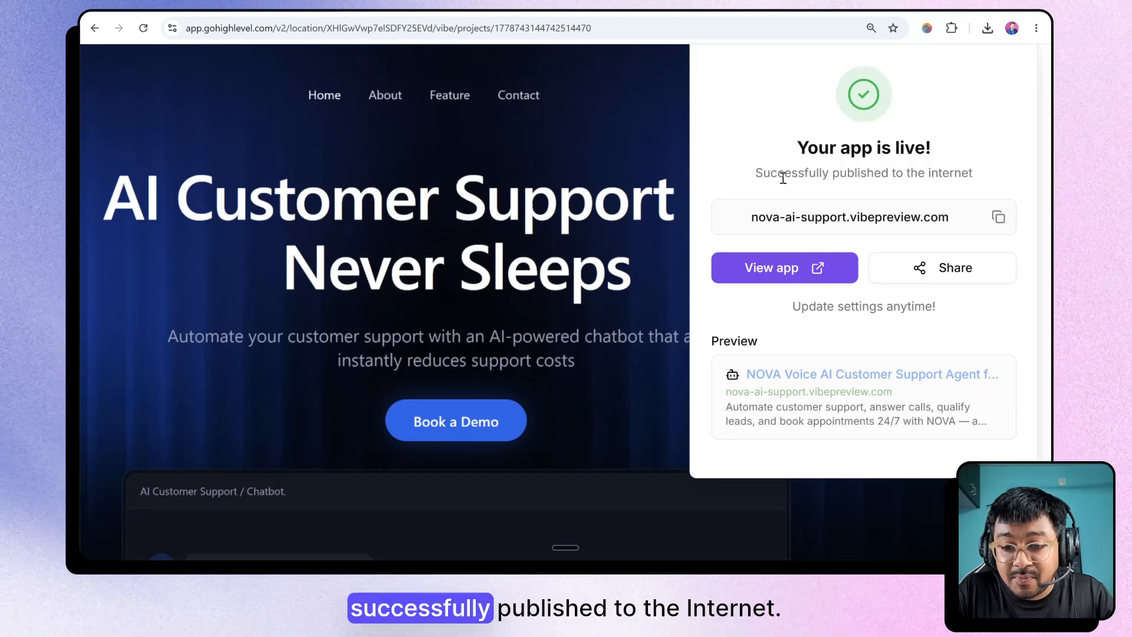
drag(760, 174, 974, 174)
scroll(974, 173, down, 5)
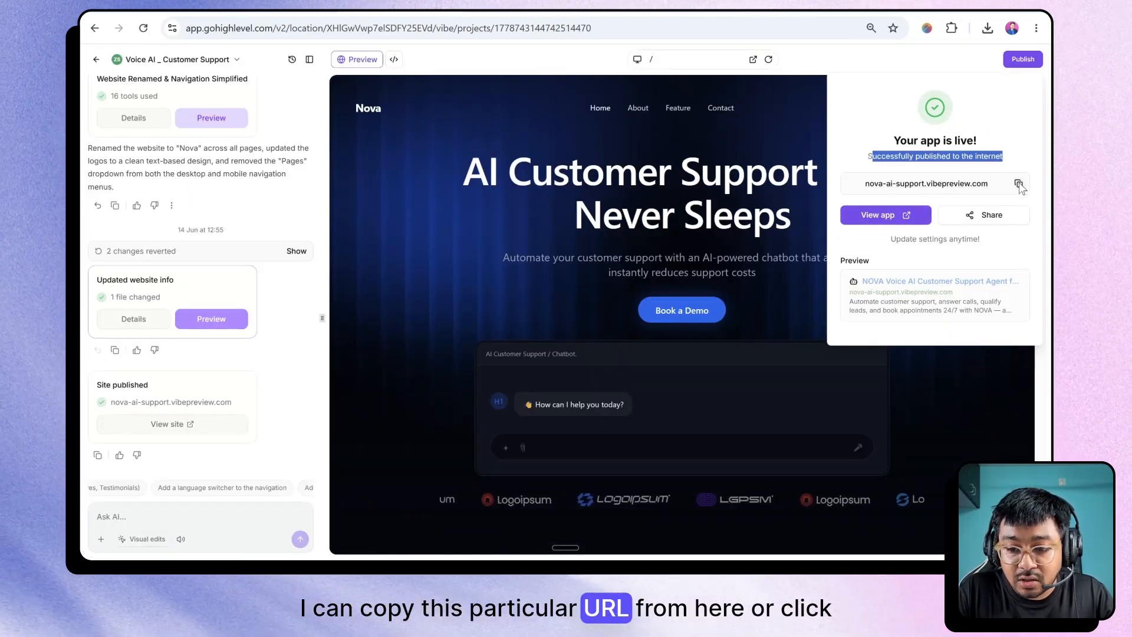
Step: Open the published site and review its web address and the home page down to the footer
click(896, 217)
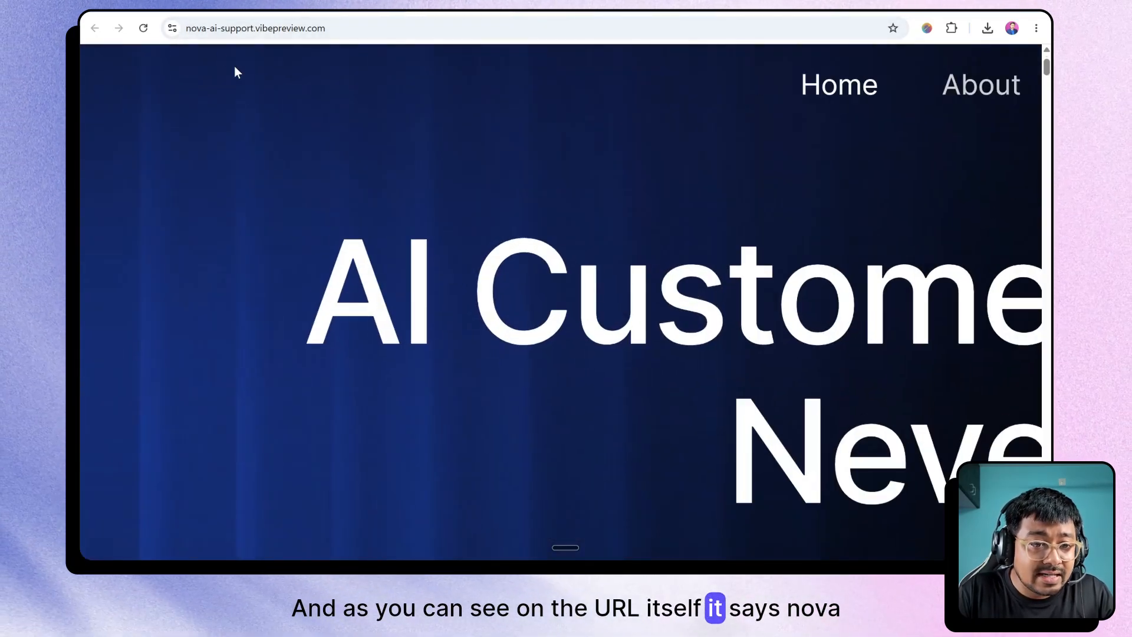
click(192, 33)
drag(192, 33, 314, 37)
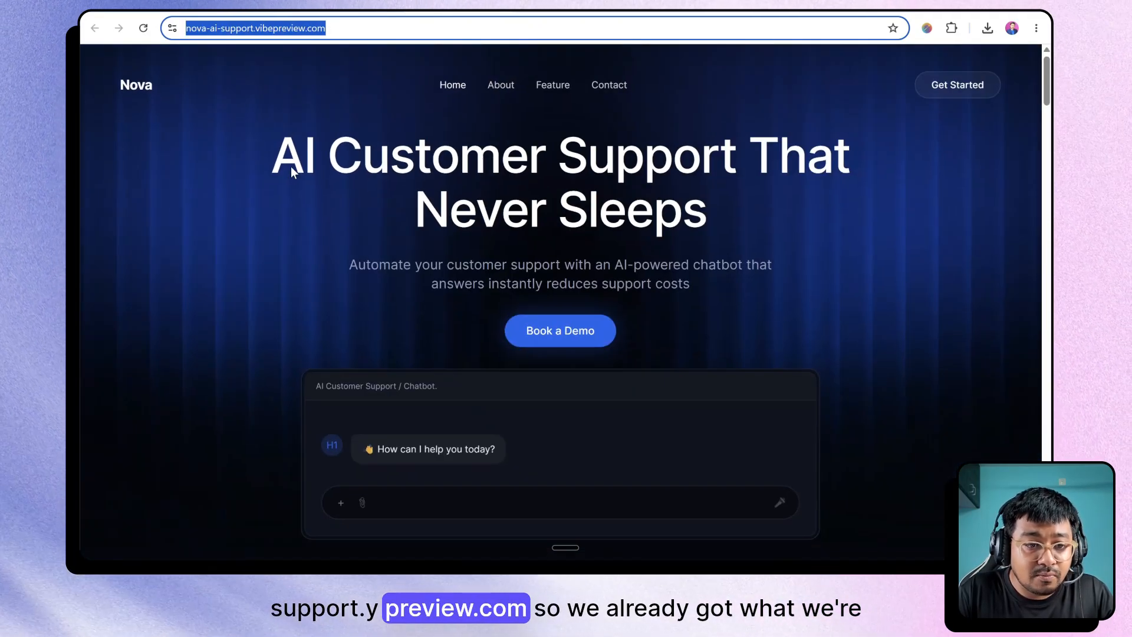
click(424, 193)
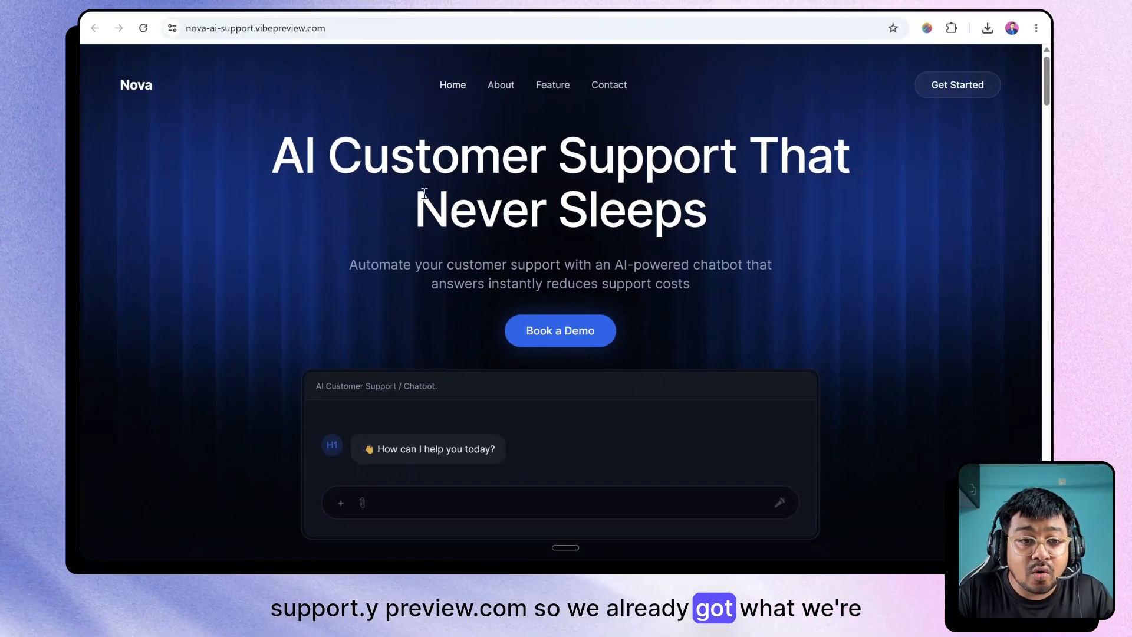
scroll(424, 193, down, 10)
scroll(424, 194, down, 15)
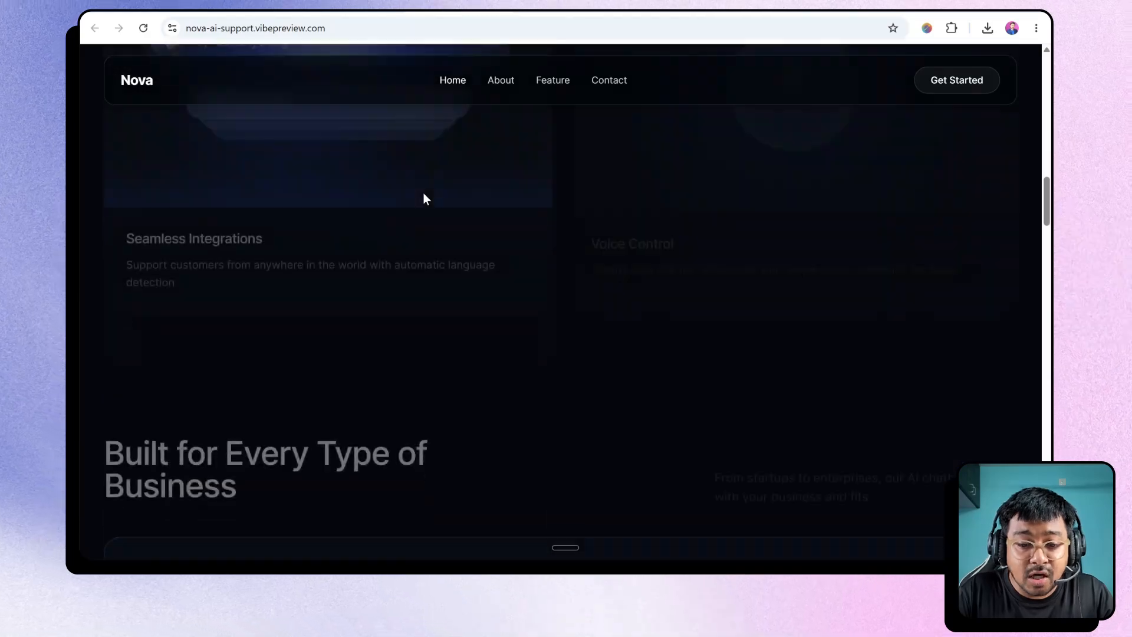
scroll(424, 197, down, 15)
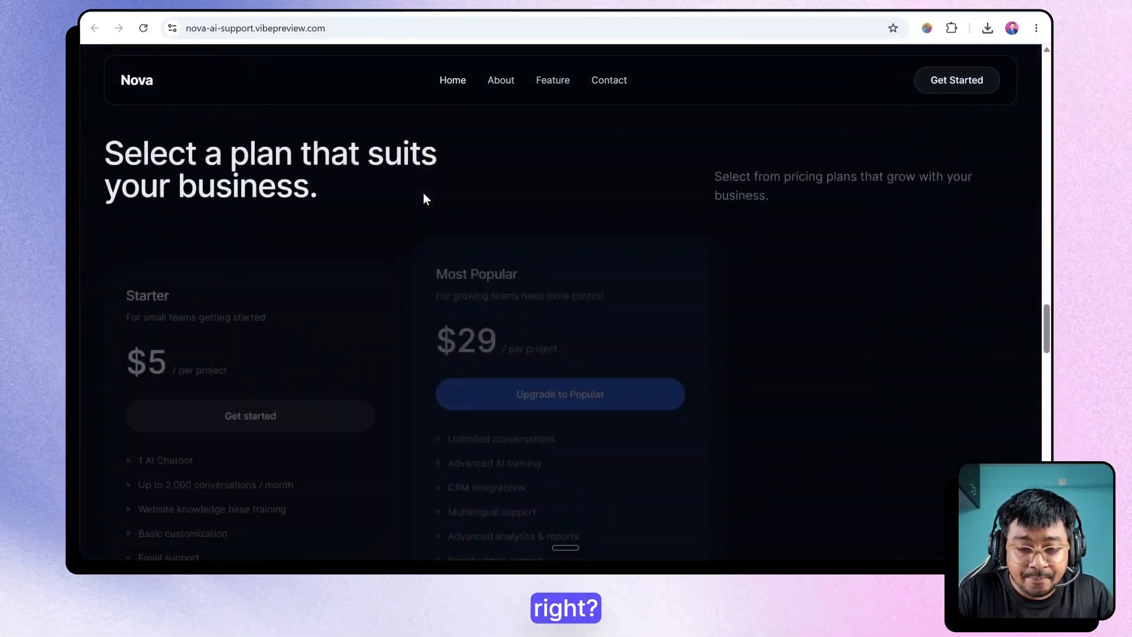
scroll(424, 194, down, 8)
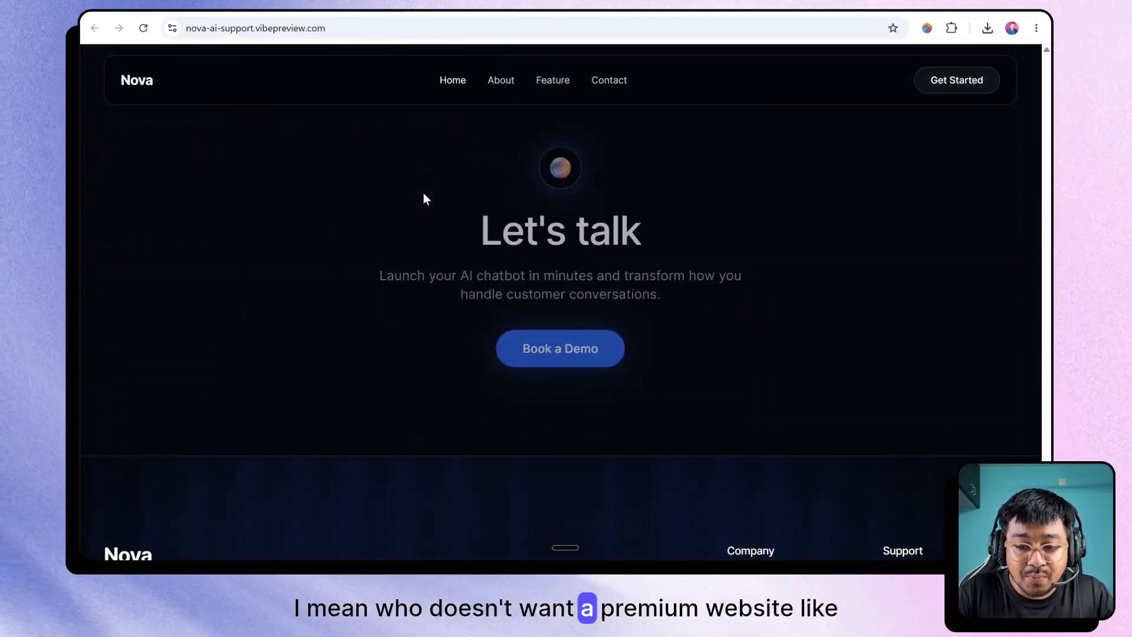
scroll(423, 194, up, 15)
scroll(424, 193, up, 15)
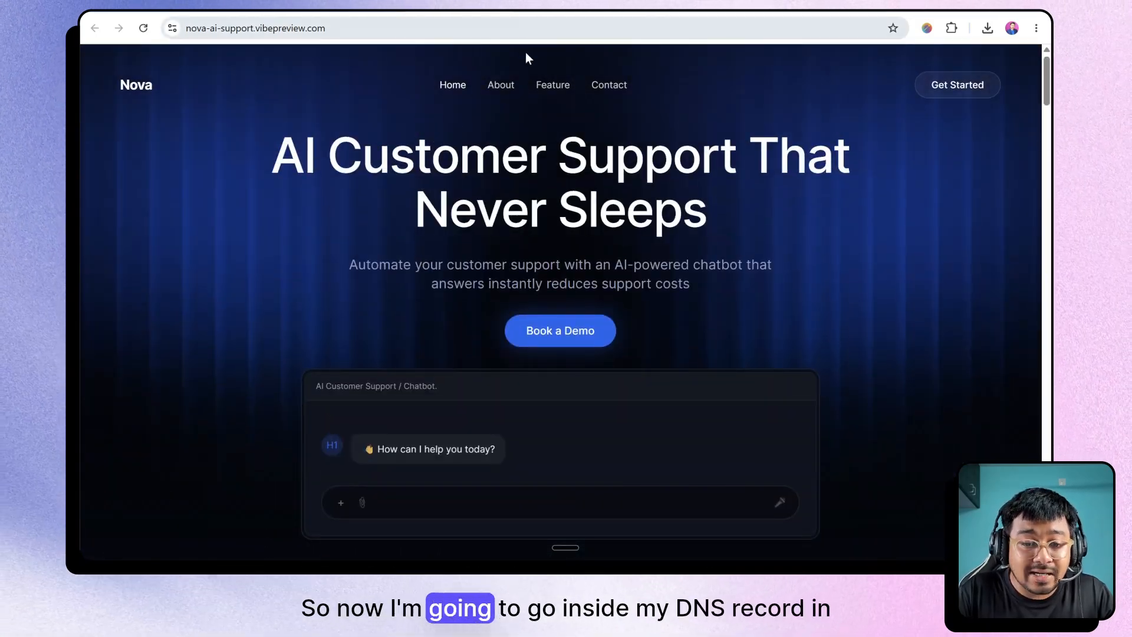
Step: Switch to the Cloudflare DNS records page and copy the domain name from its heading
click(551, 5)
scroll(465, 263, up, 1)
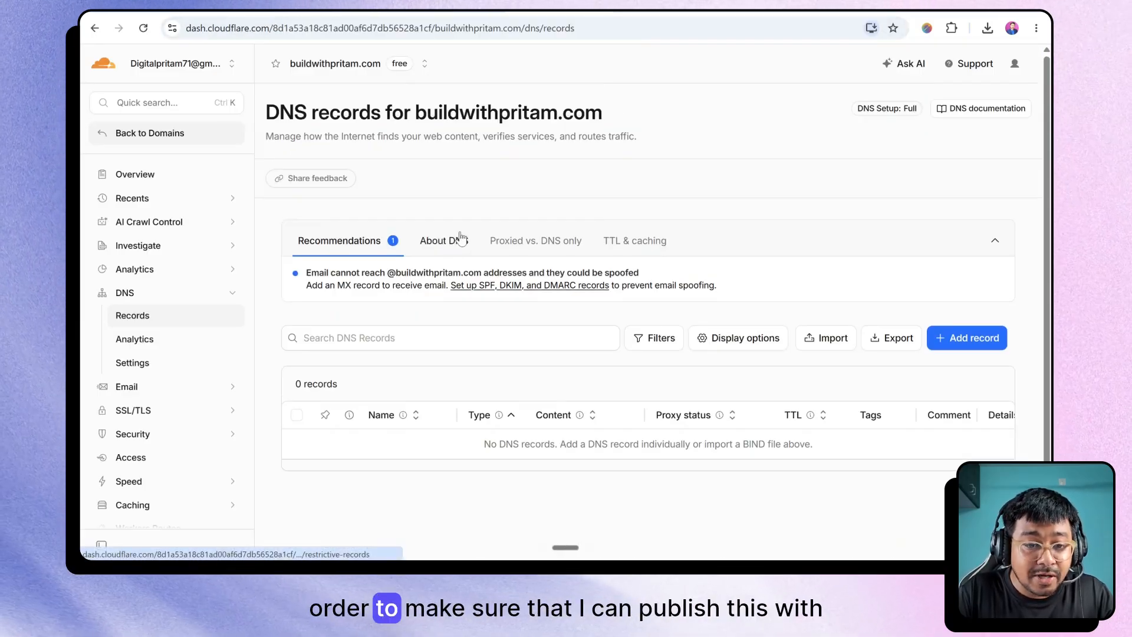
scroll(512, 118, up, 5)
drag(326, 110, 594, 132)
key(ctrl+c)
scroll(537, 130, down, 5)
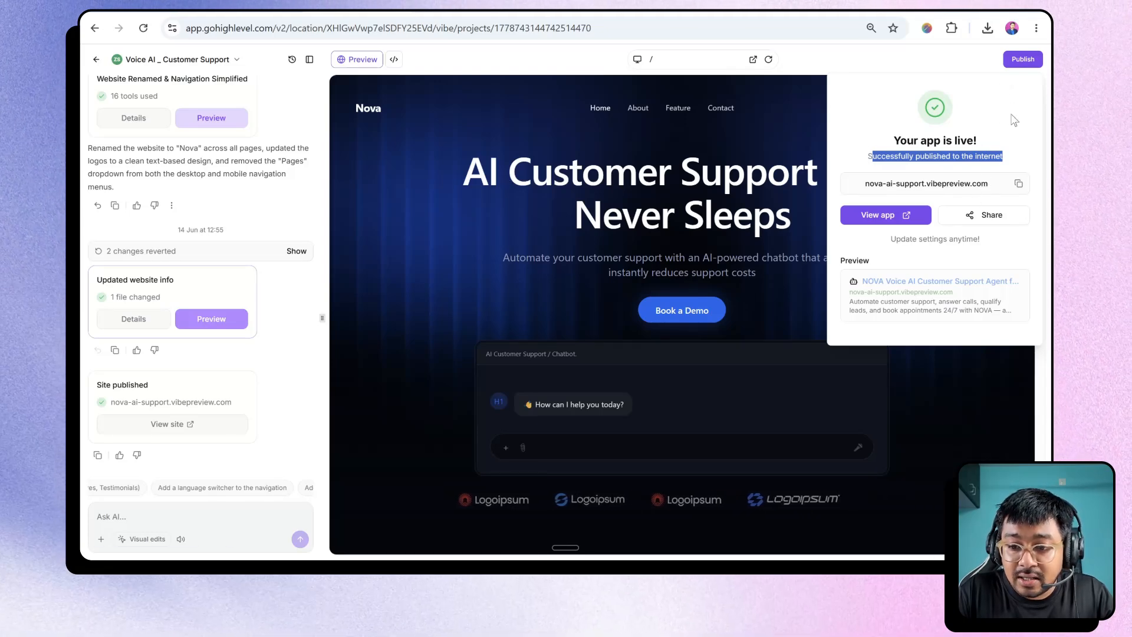
Step: Look up the manual DNS records for connecting the copied Cloudflare domain to the published website
click(1021, 60)
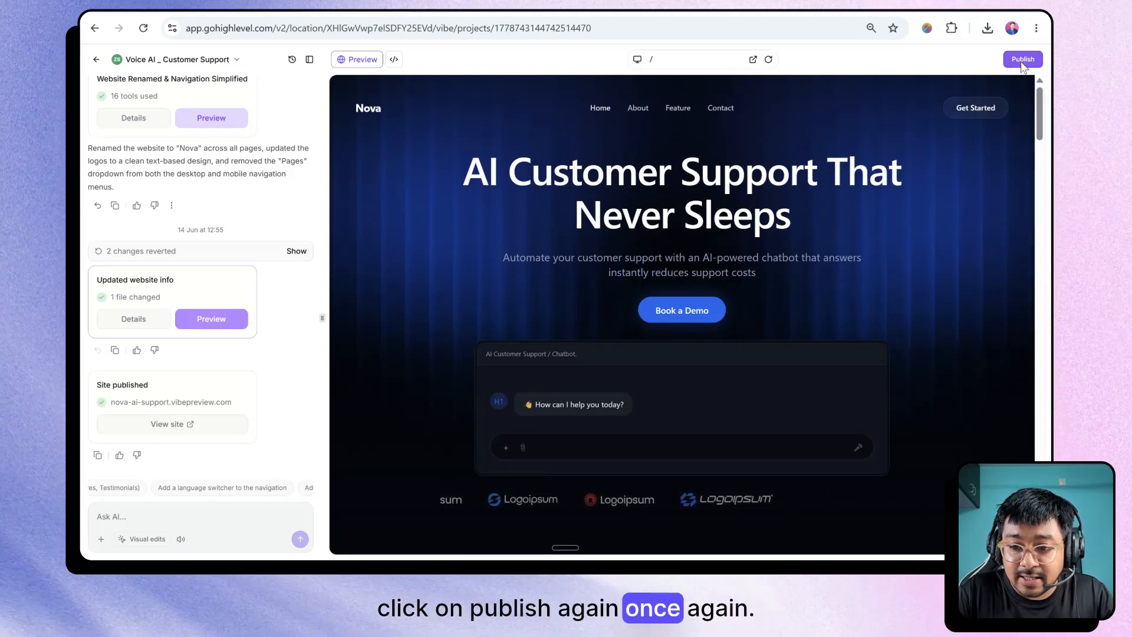
click(1023, 59)
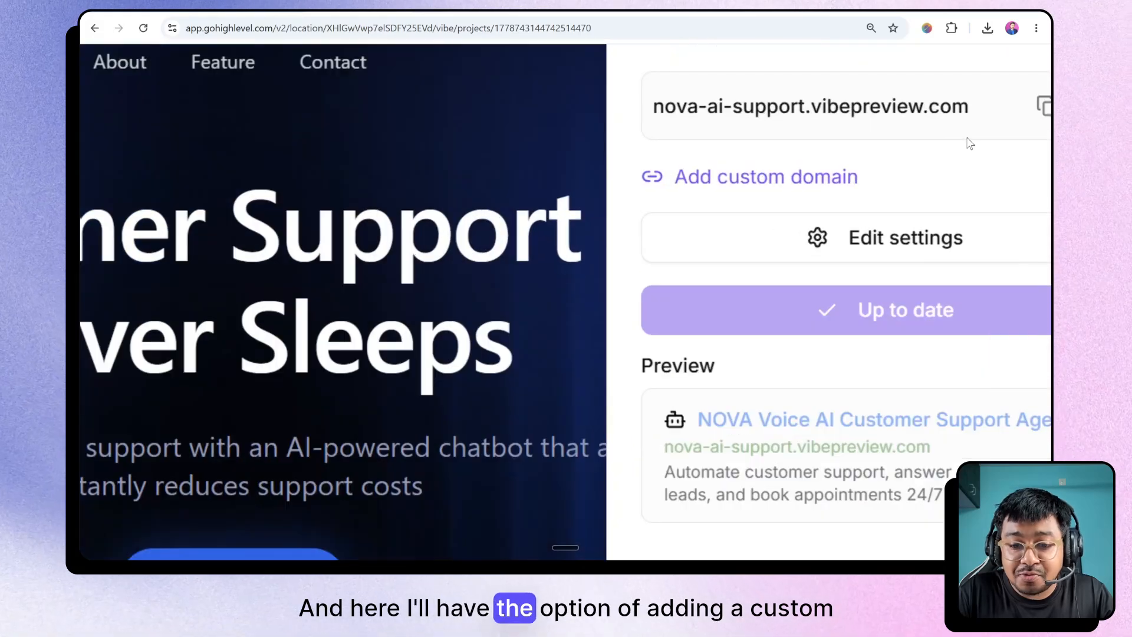
click(881, 183)
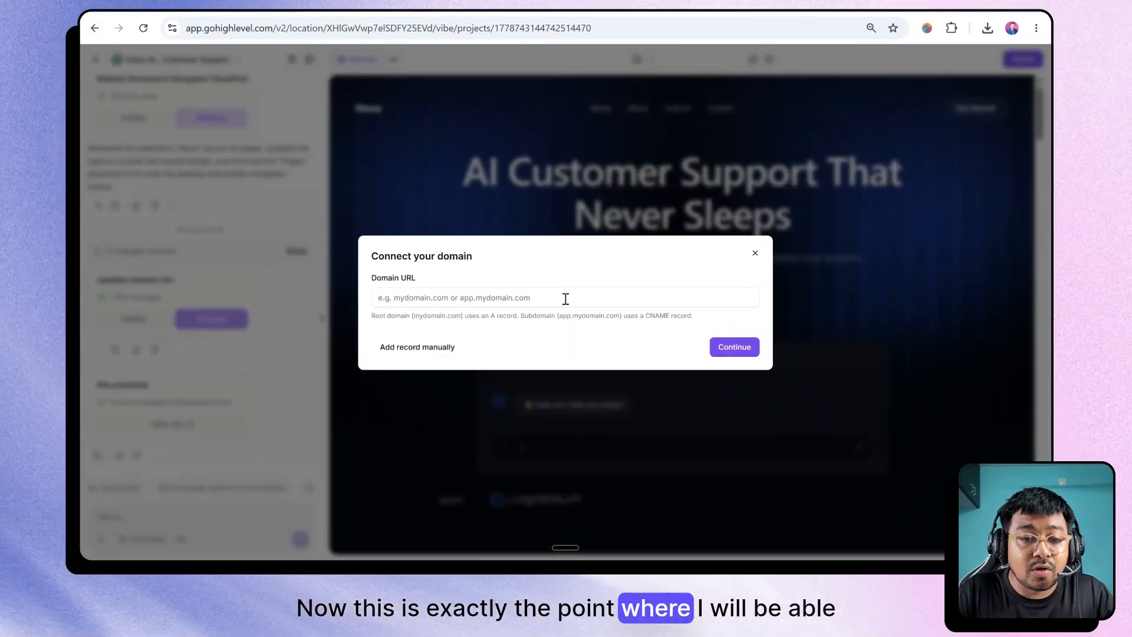
click(565, 298)
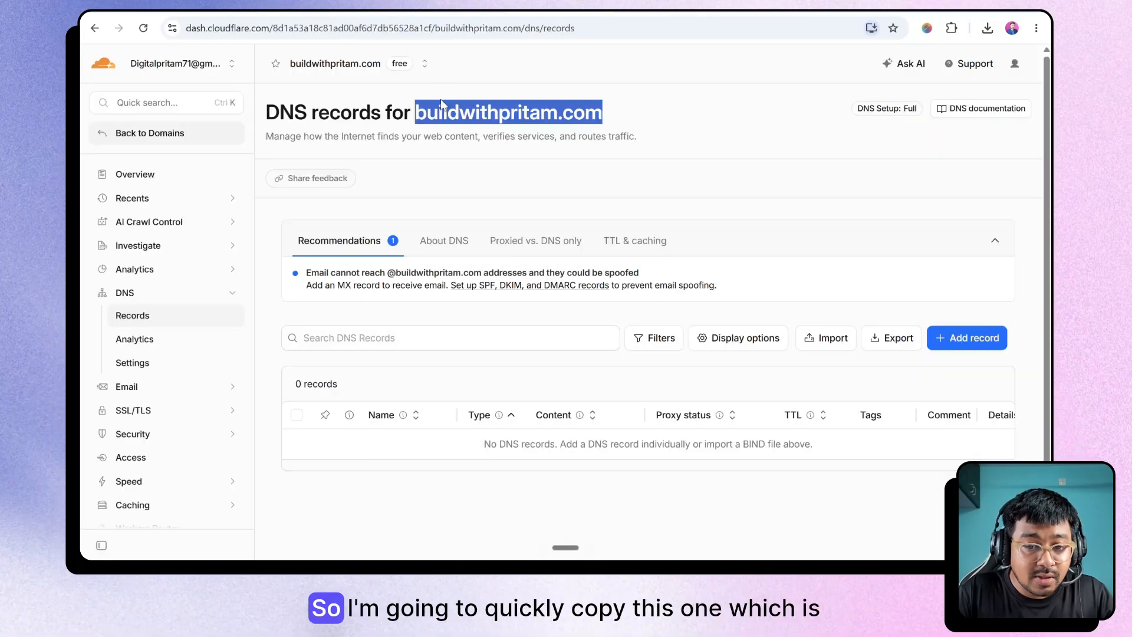
click(442, 108)
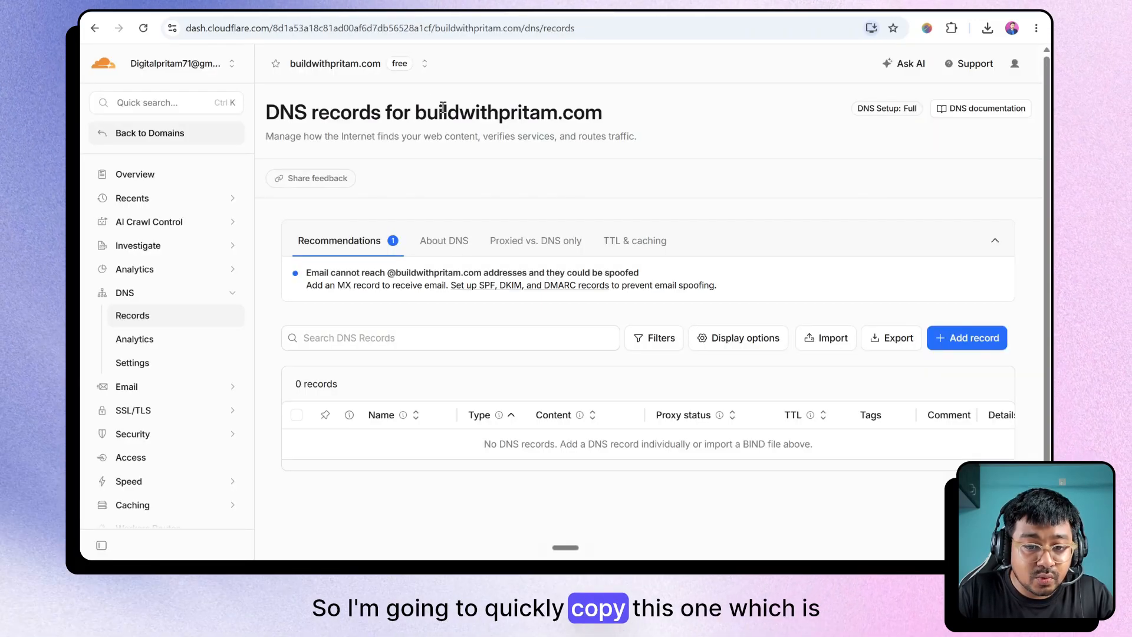
double_click(443, 108)
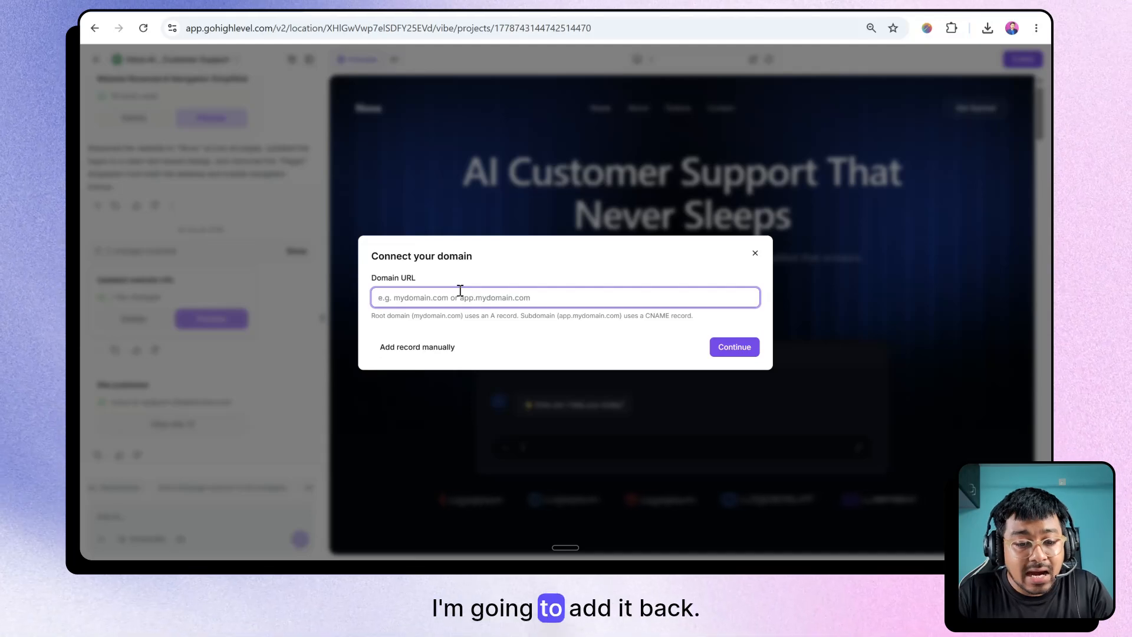
key(ctrl+v)
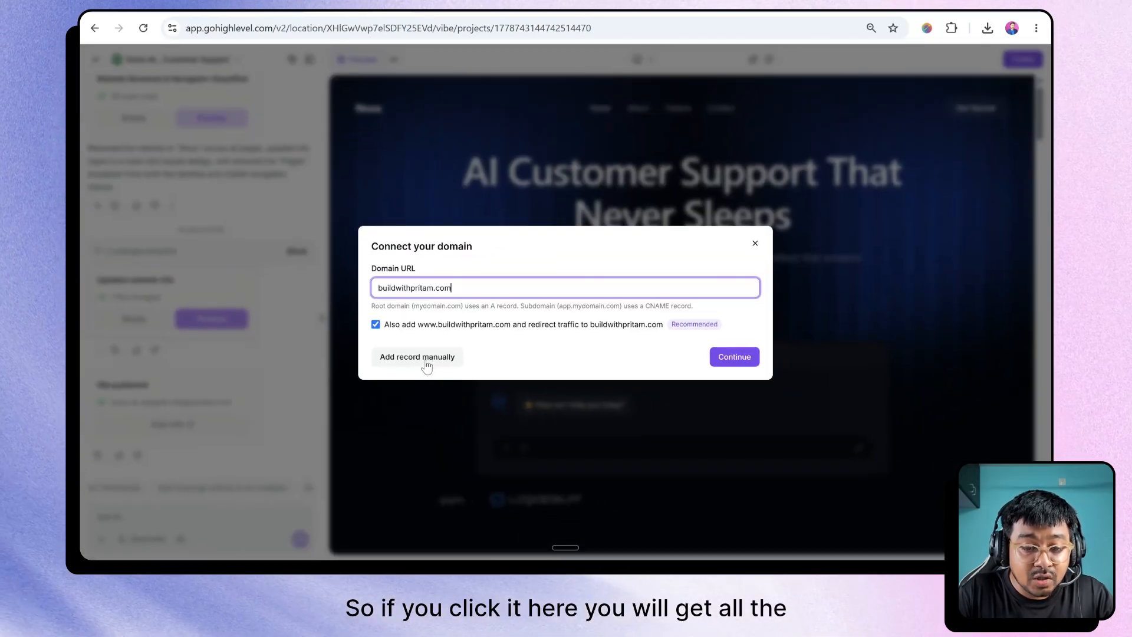
click(426, 359)
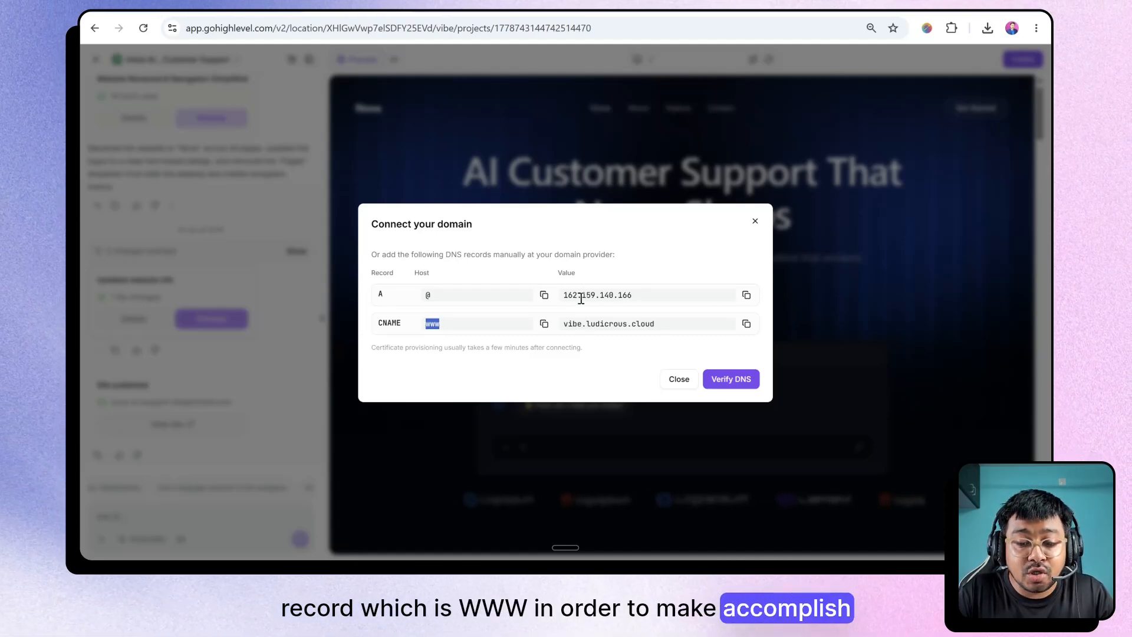
click(678, 380)
Step: Add the Cloudflare domain as the published site's custom domain, including the www redirect, and continue to the connection options
click(1013, 63)
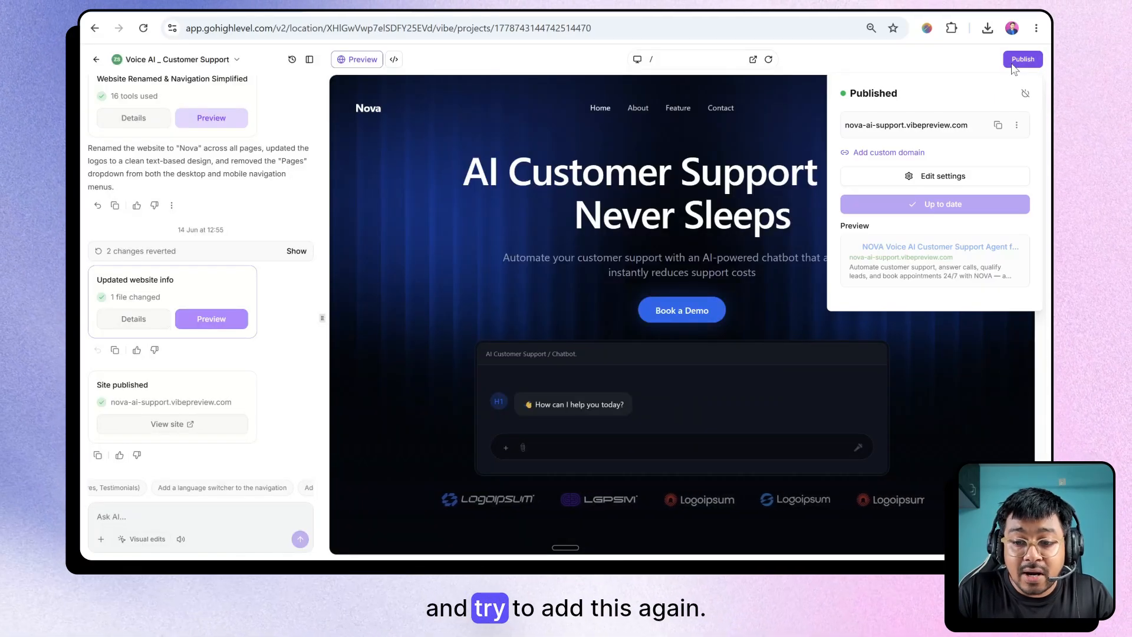
click(907, 152)
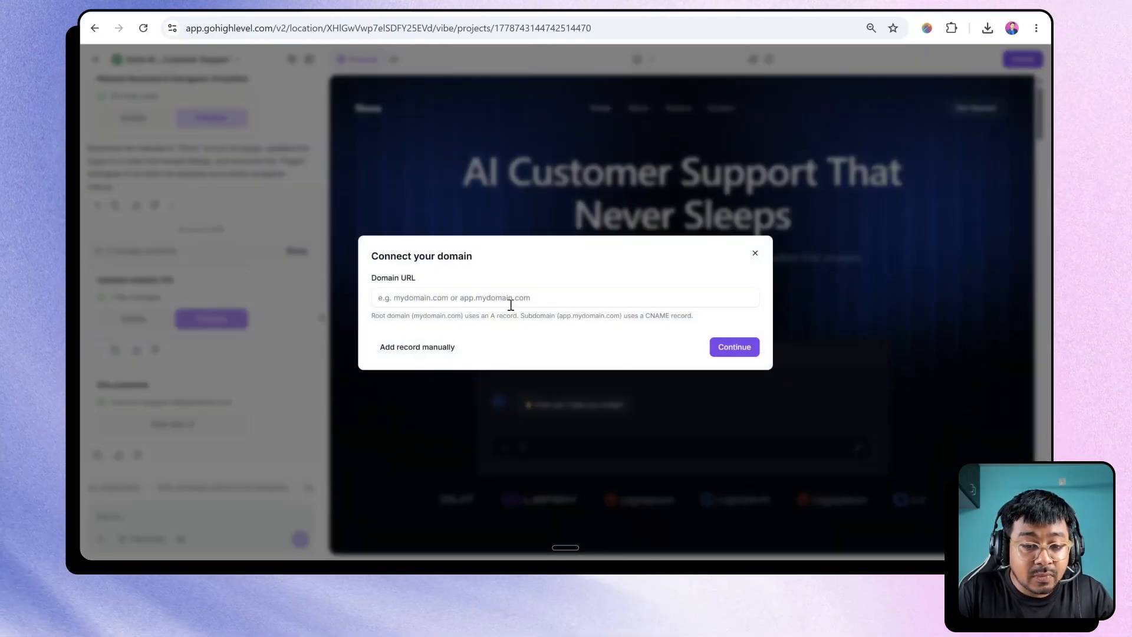
click(510, 299)
click(487, 328)
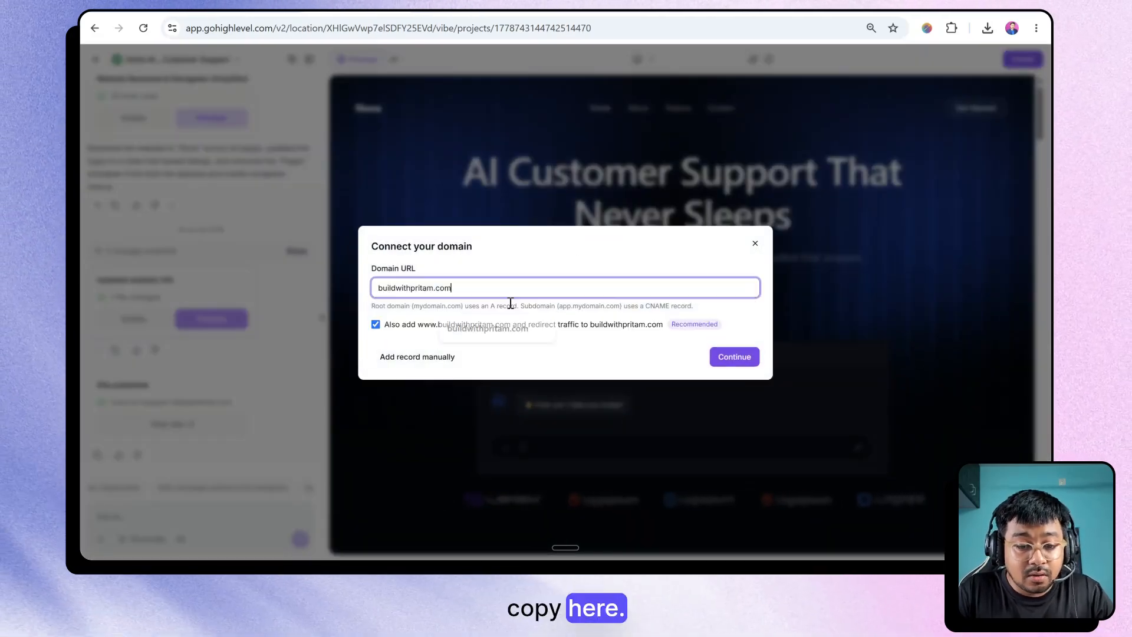
click(730, 362)
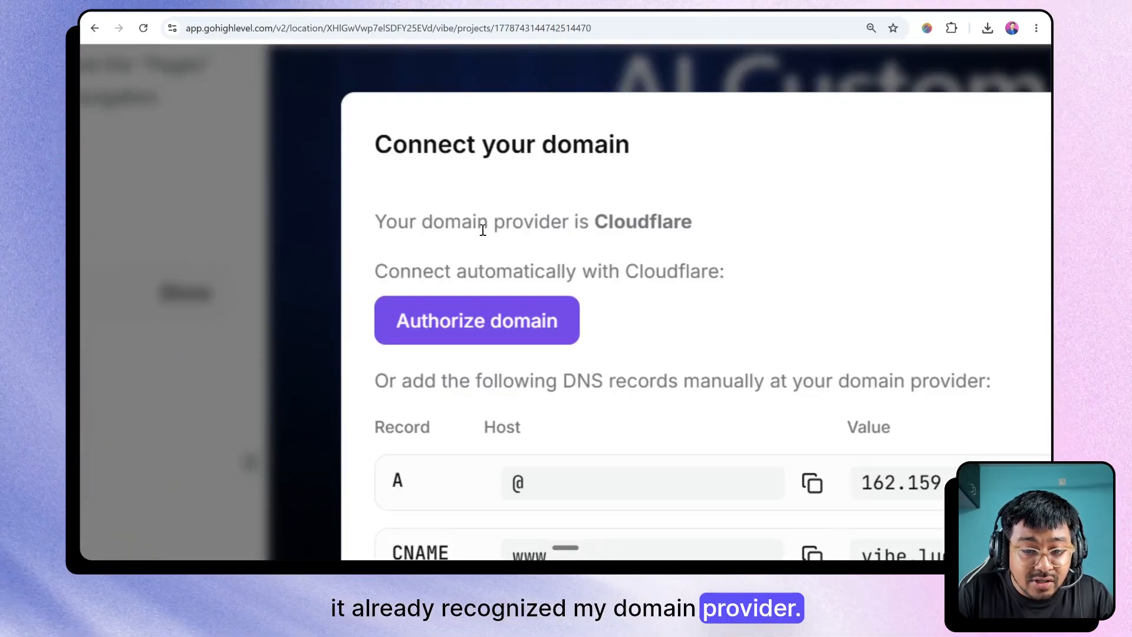
Step: Check the detected domain provider and start the automatic domain authorization with Cloudflare
scroll(608, 250, right, 1)
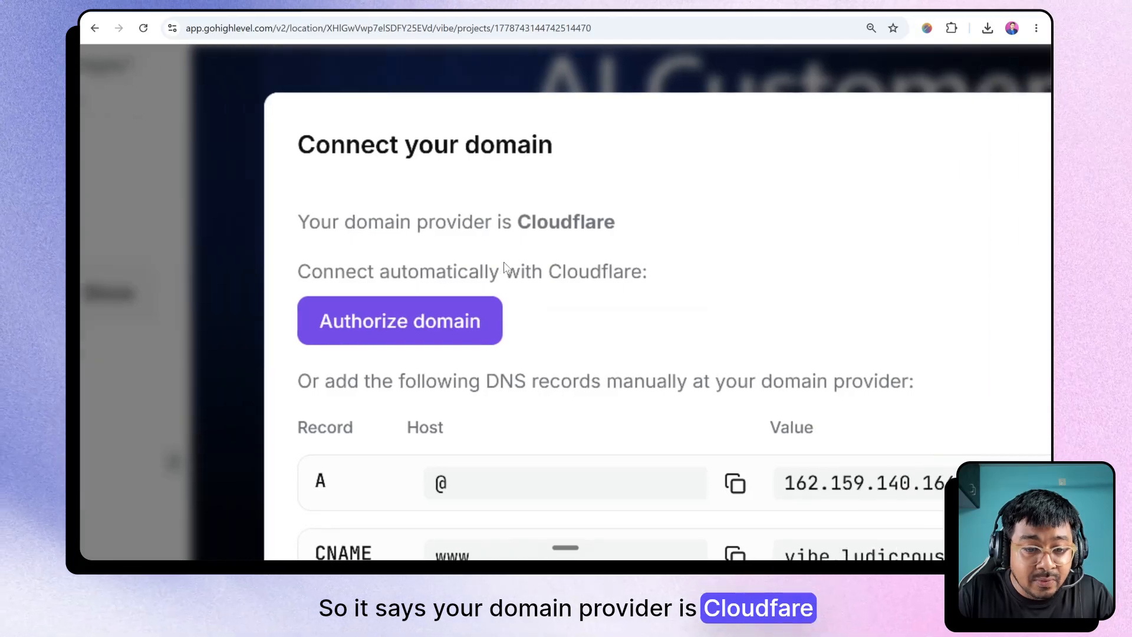
scroll(561, 303, down, 5)
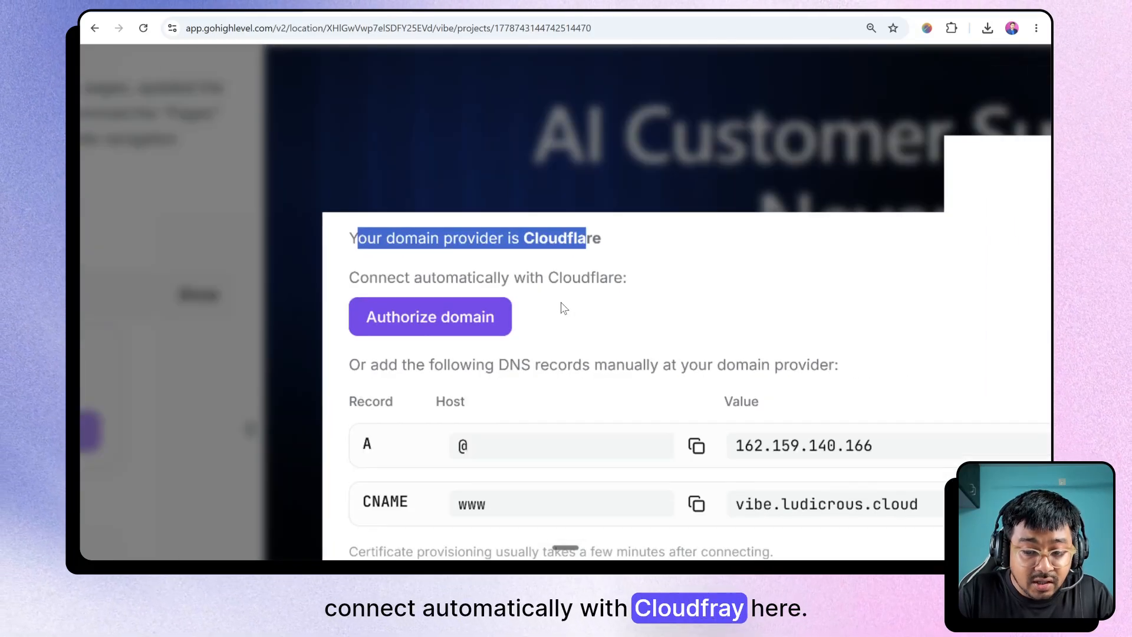
click(576, 263)
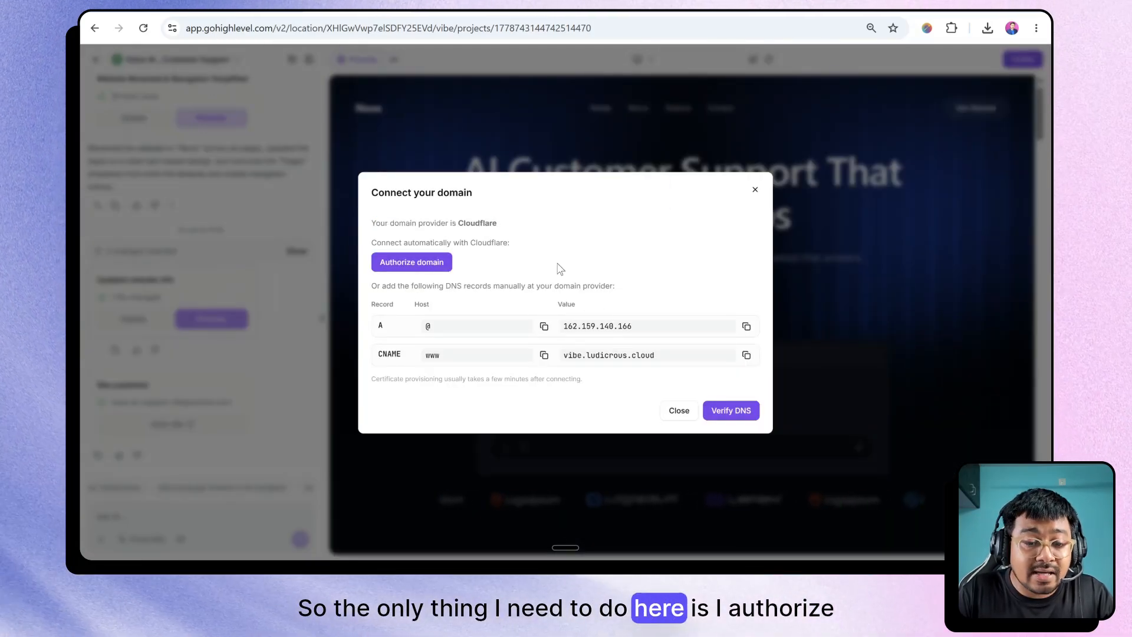
click(395, 266)
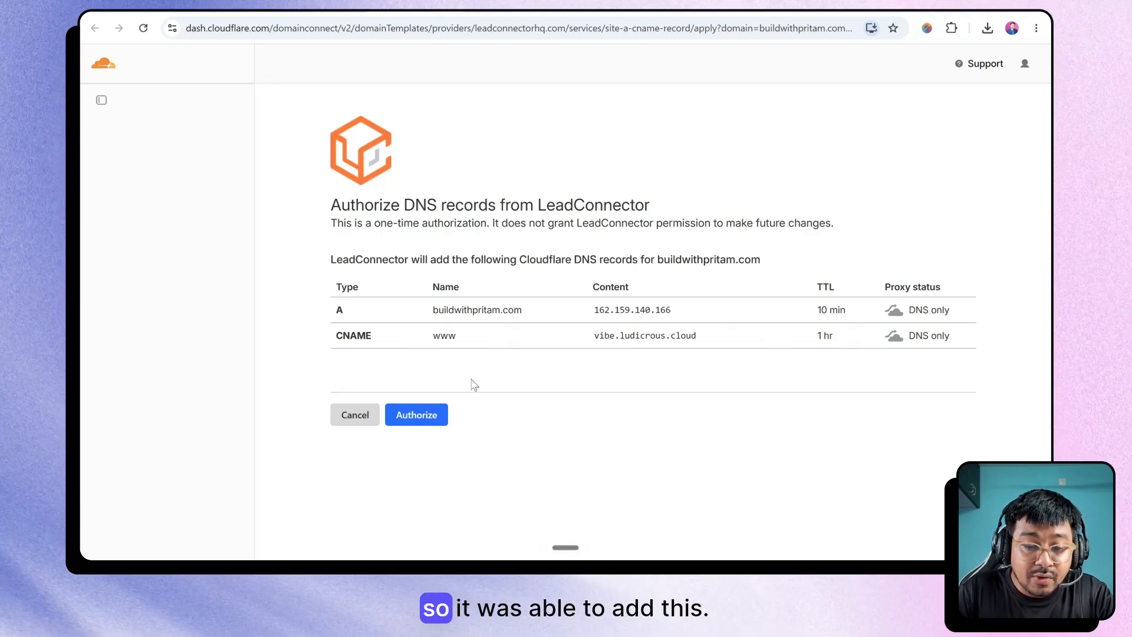
Step: Authorize LeadConnector to add the A and www CNAME records in Cloudflare, and check the custom domain's connection status in the AI Studio project
click(416, 418)
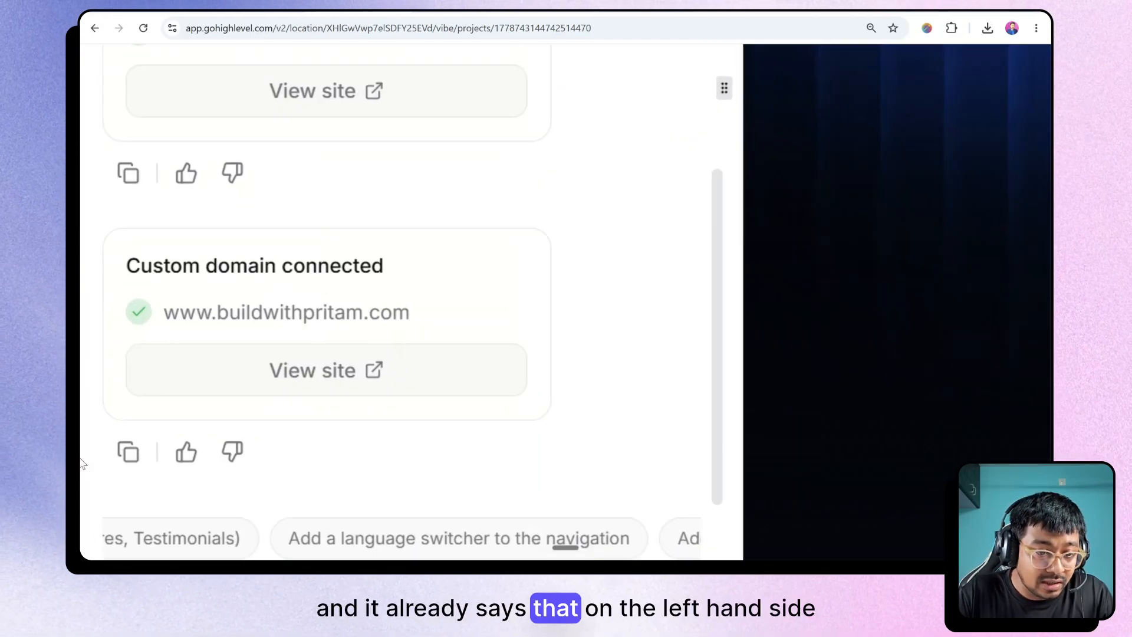
drag(96, 385, 196, 383)
drag(388, 263, 404, 268)
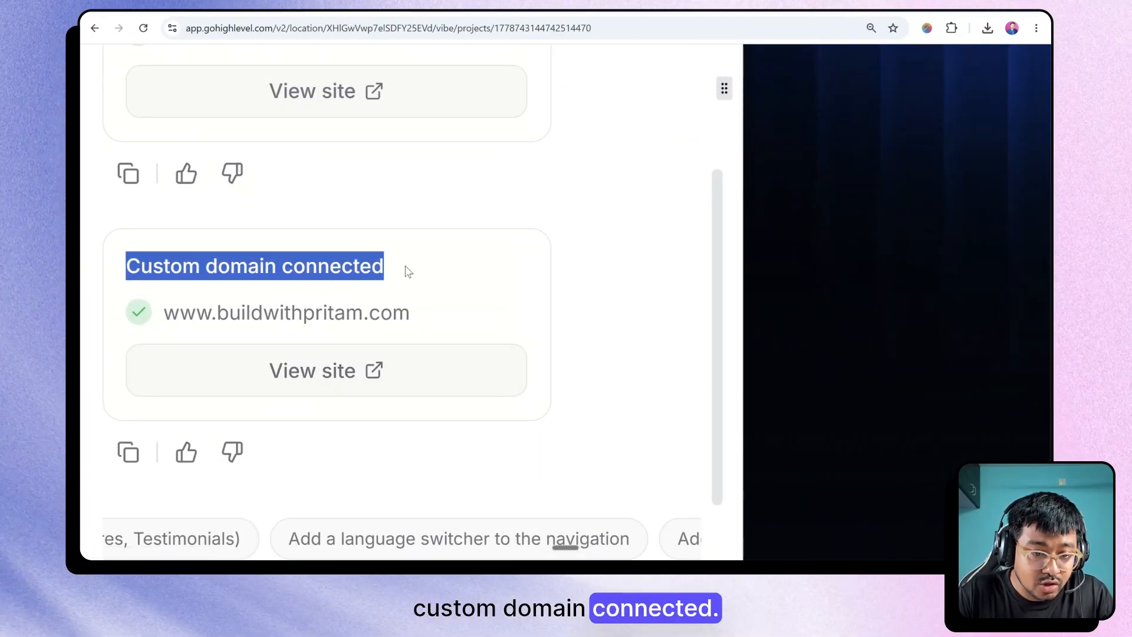
scroll(289, 317, down, 5)
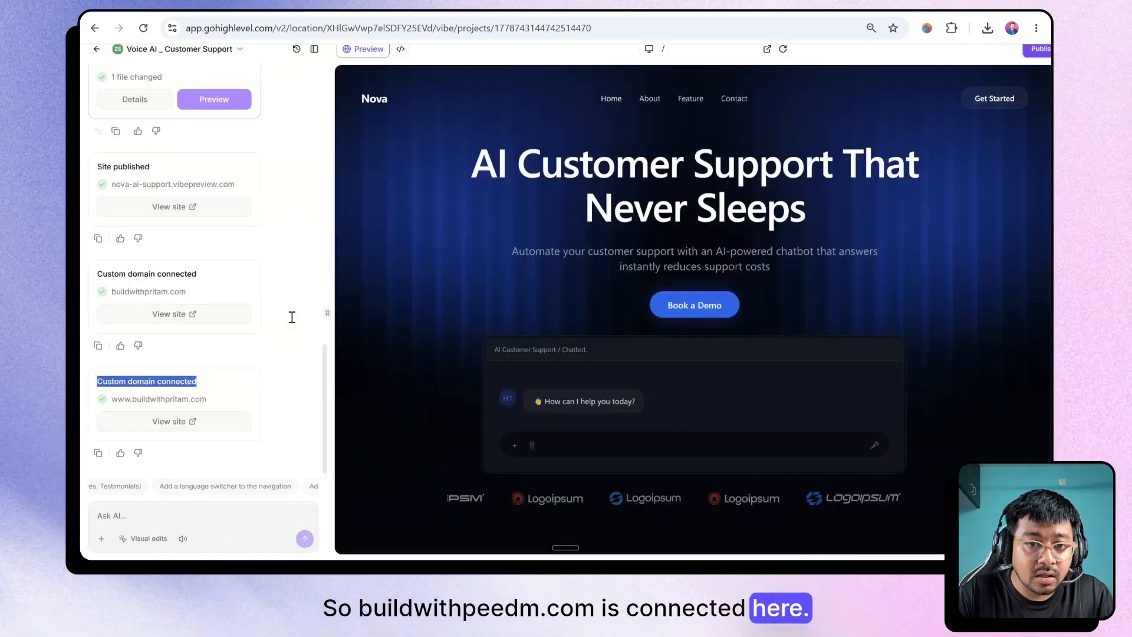
Step: Switch to the Cloudflare DNS records page and check the A and CNAME records for the connected domain
key(ctrl+Tab)
scroll(526, 176, up, 1)
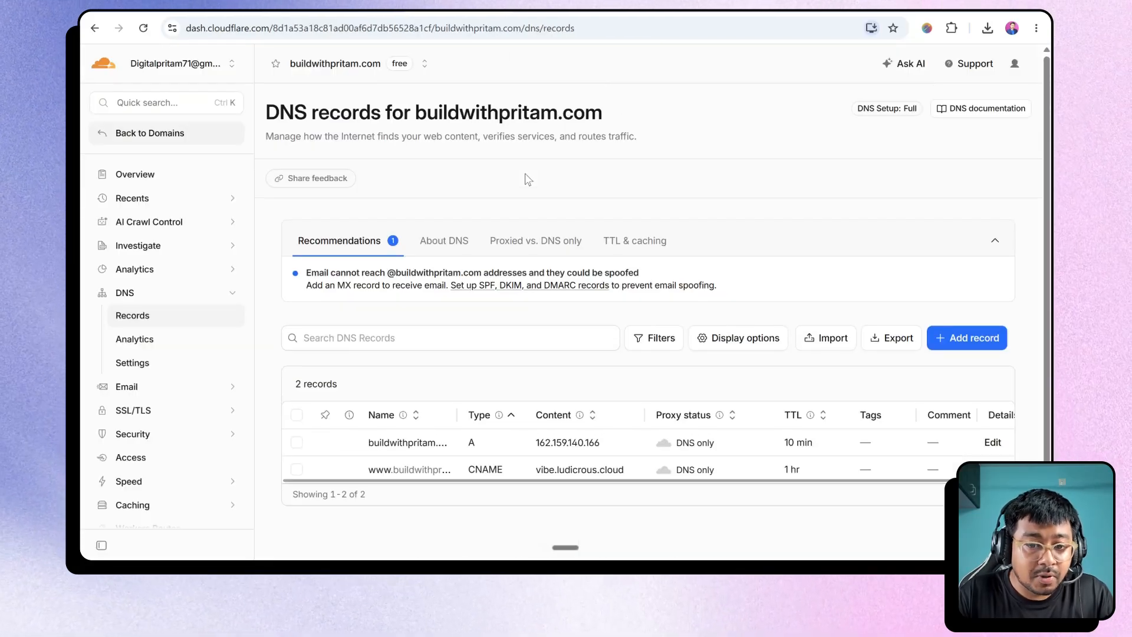
scroll(506, 236, down, 1)
scroll(491, 286, up, 3)
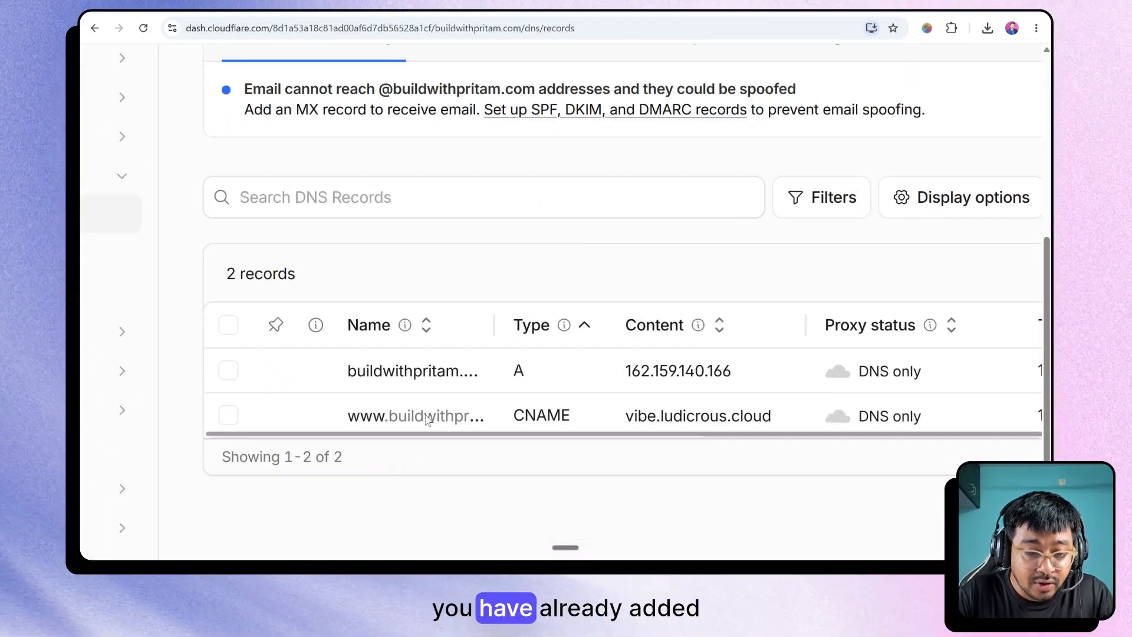
scroll(426, 417, down, 3)
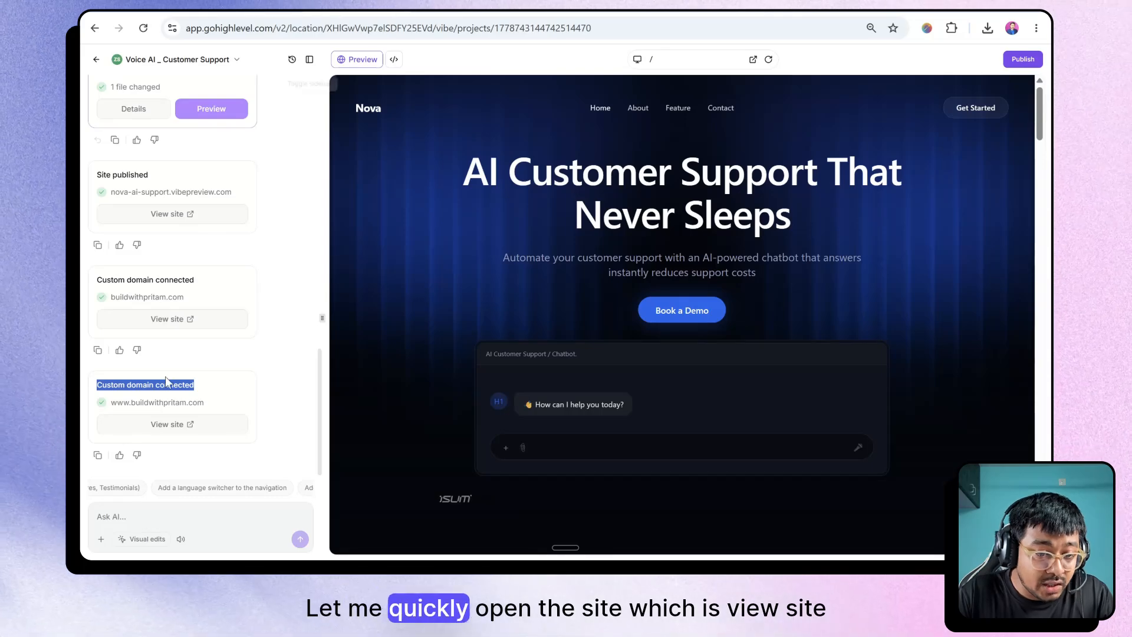
Step: Open the live site from the connected www domain in the AI Studio project and look through its home page sections
click(169, 429)
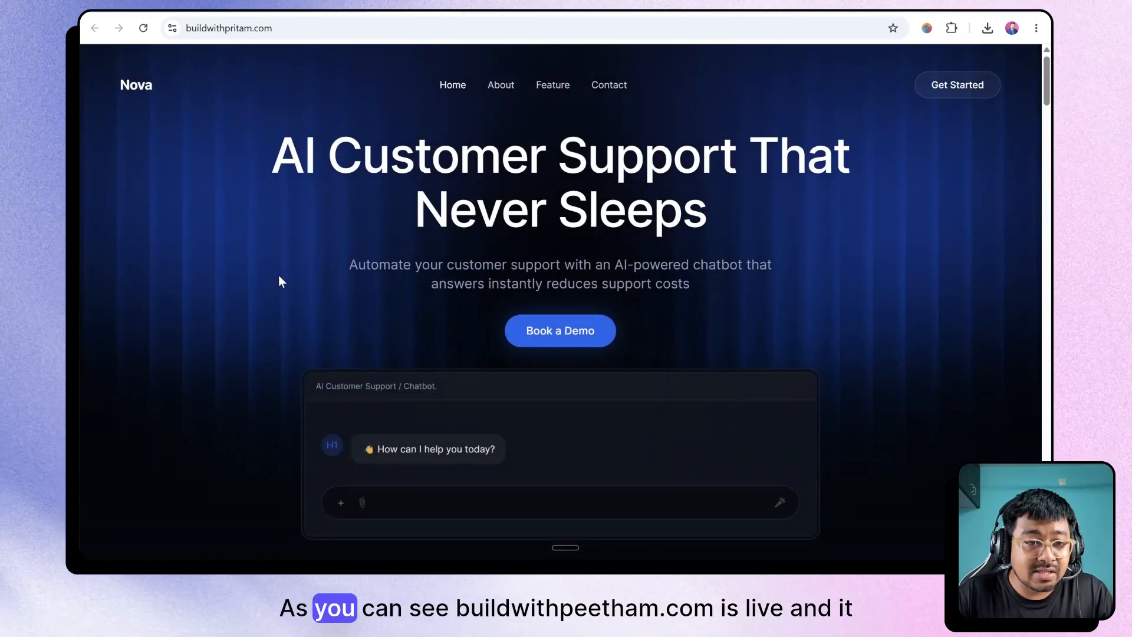
scroll(361, 176, down, 12)
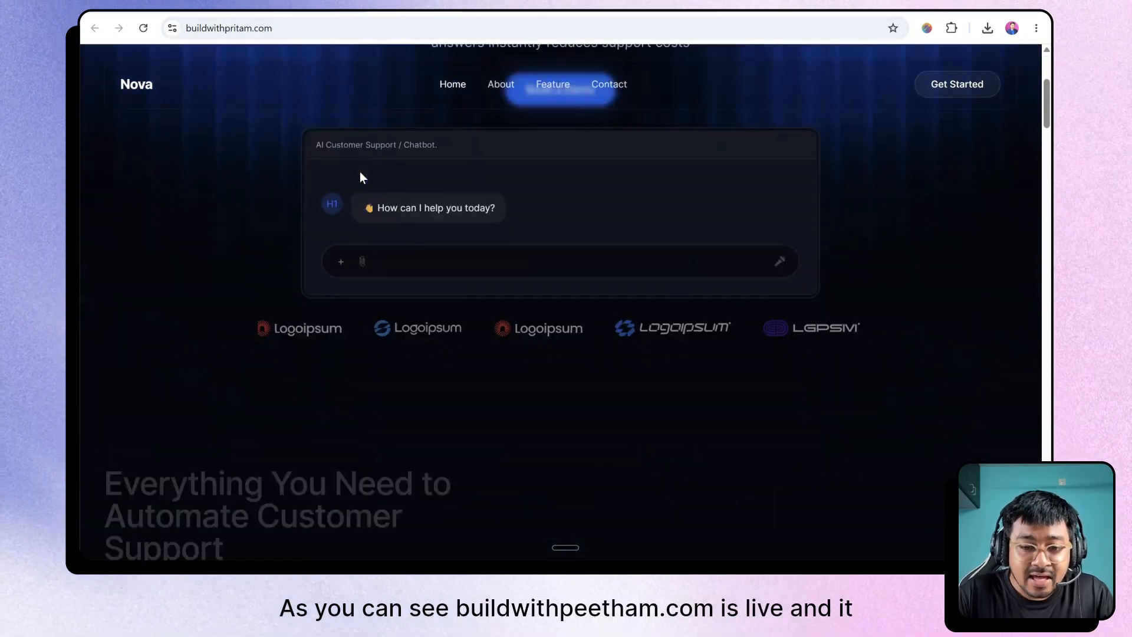
scroll(361, 172, down, 15)
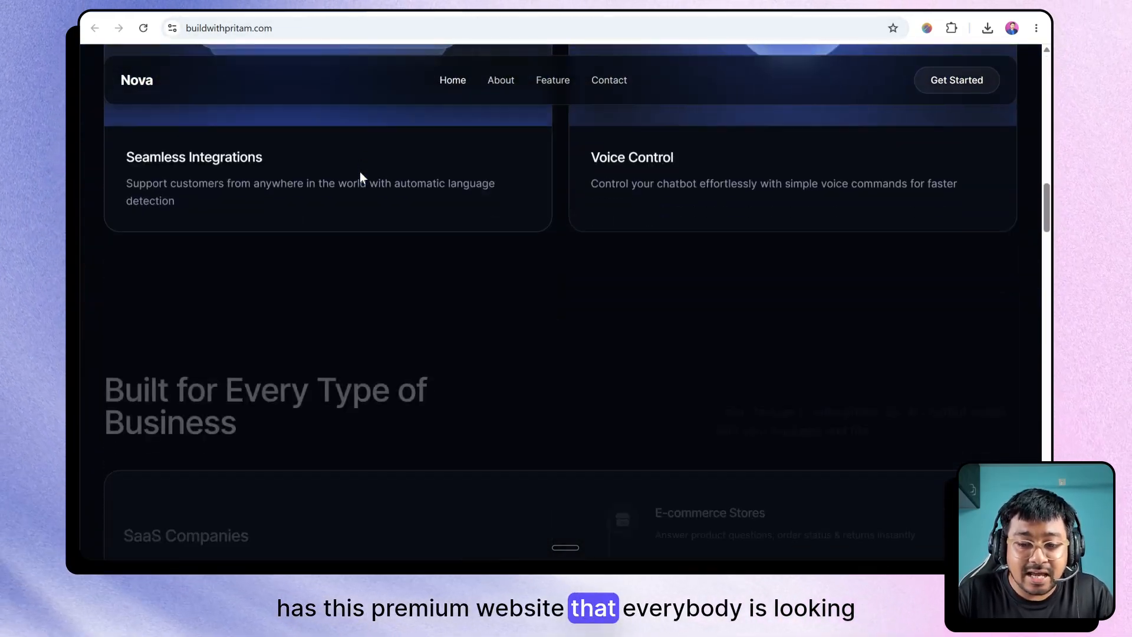
scroll(361, 177, down, 15)
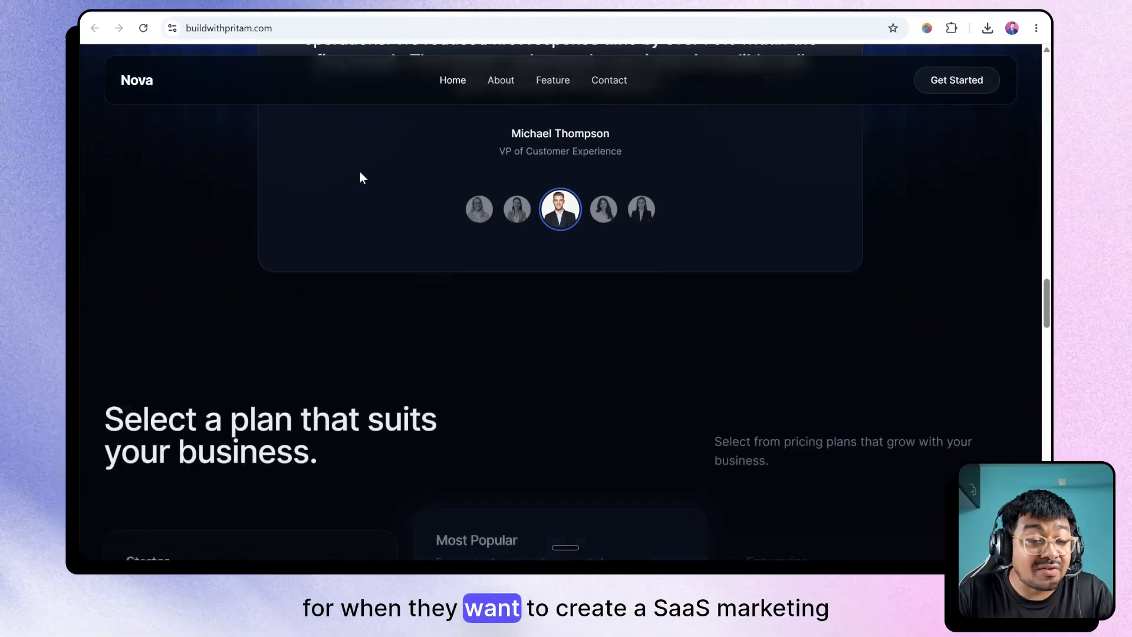
scroll(361, 177, down, 15)
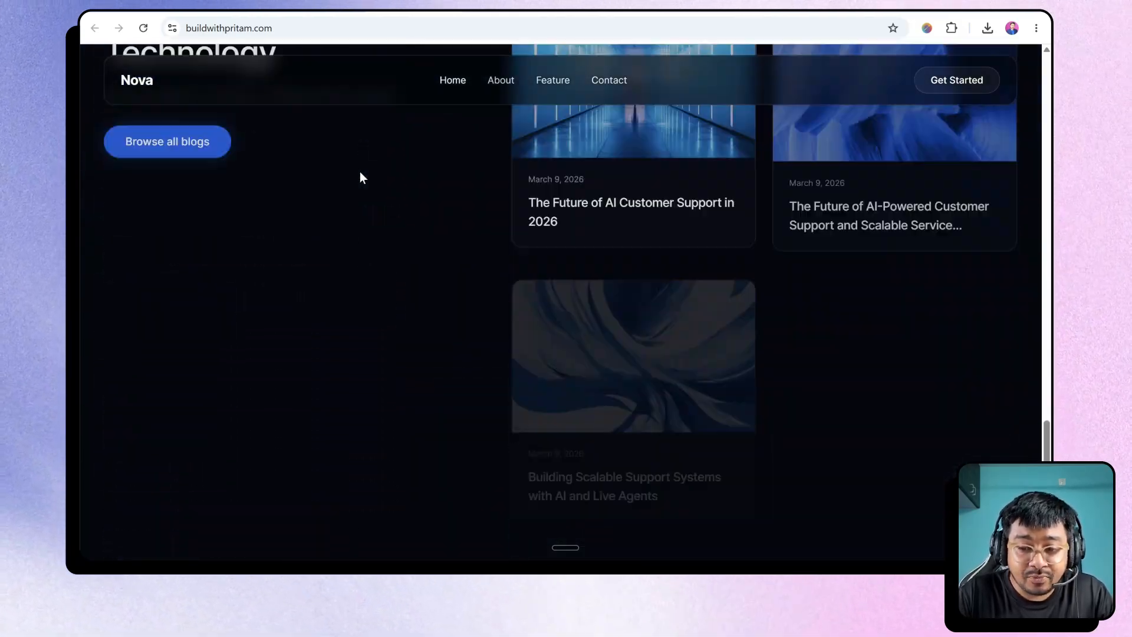
scroll(361, 178, up, 20)
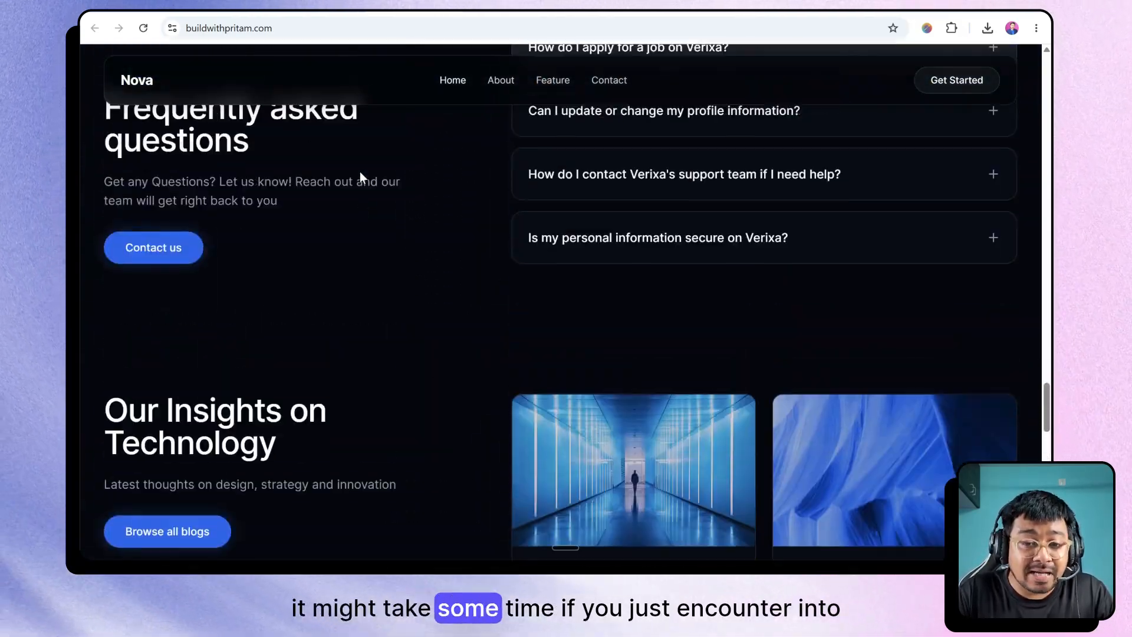
scroll(361, 173, up, 20)
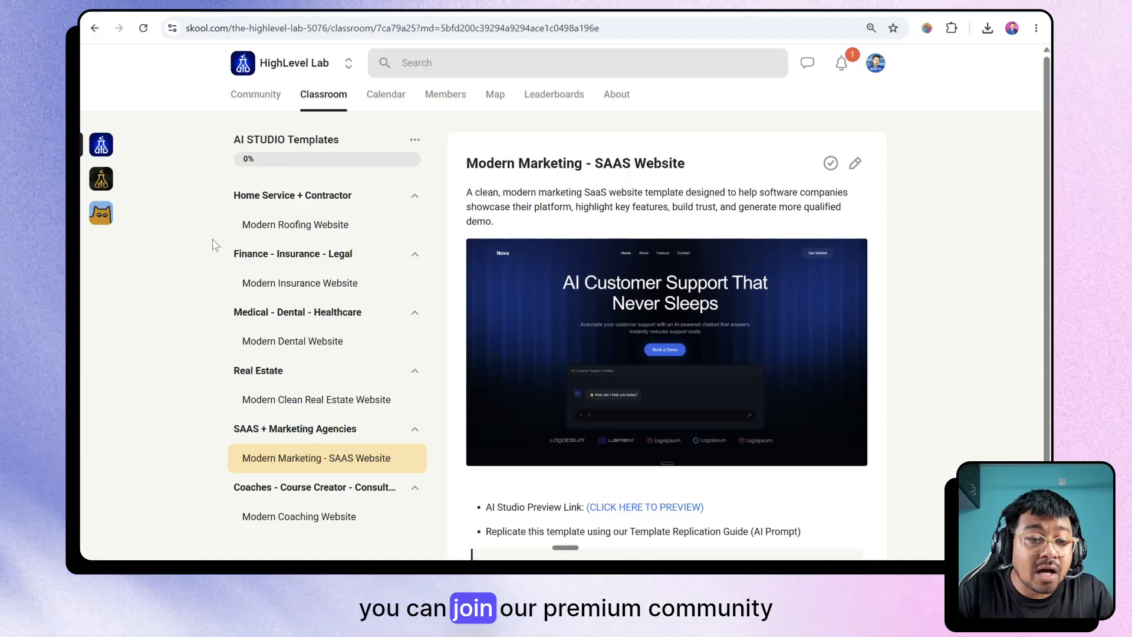
Step: Open the community page of the HighLevel Lab group on Skool
click(255, 98)
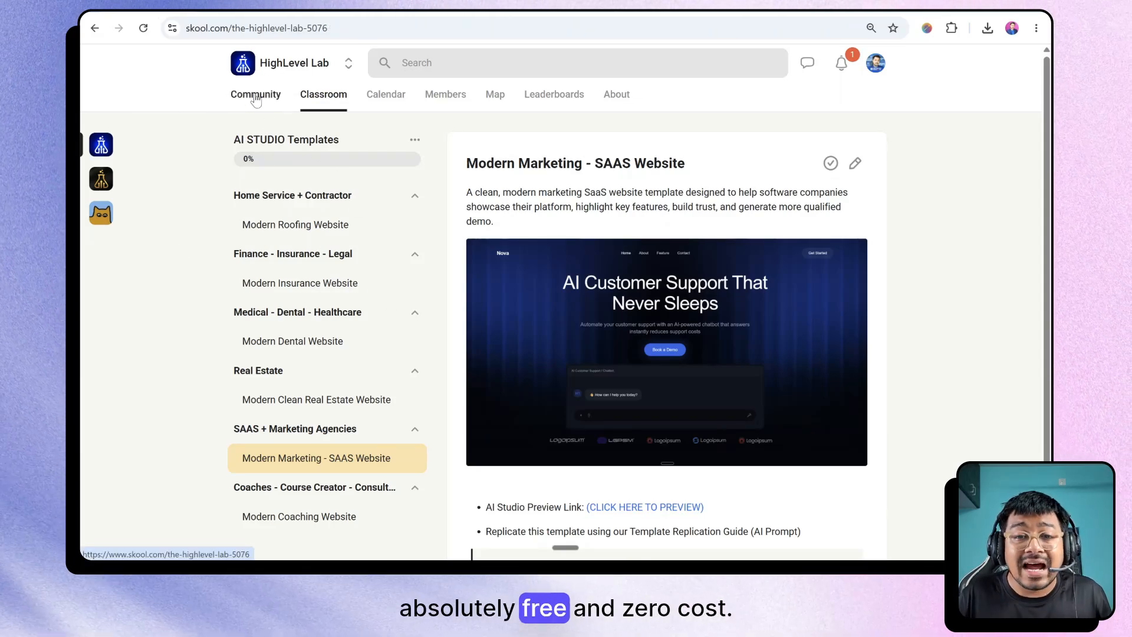